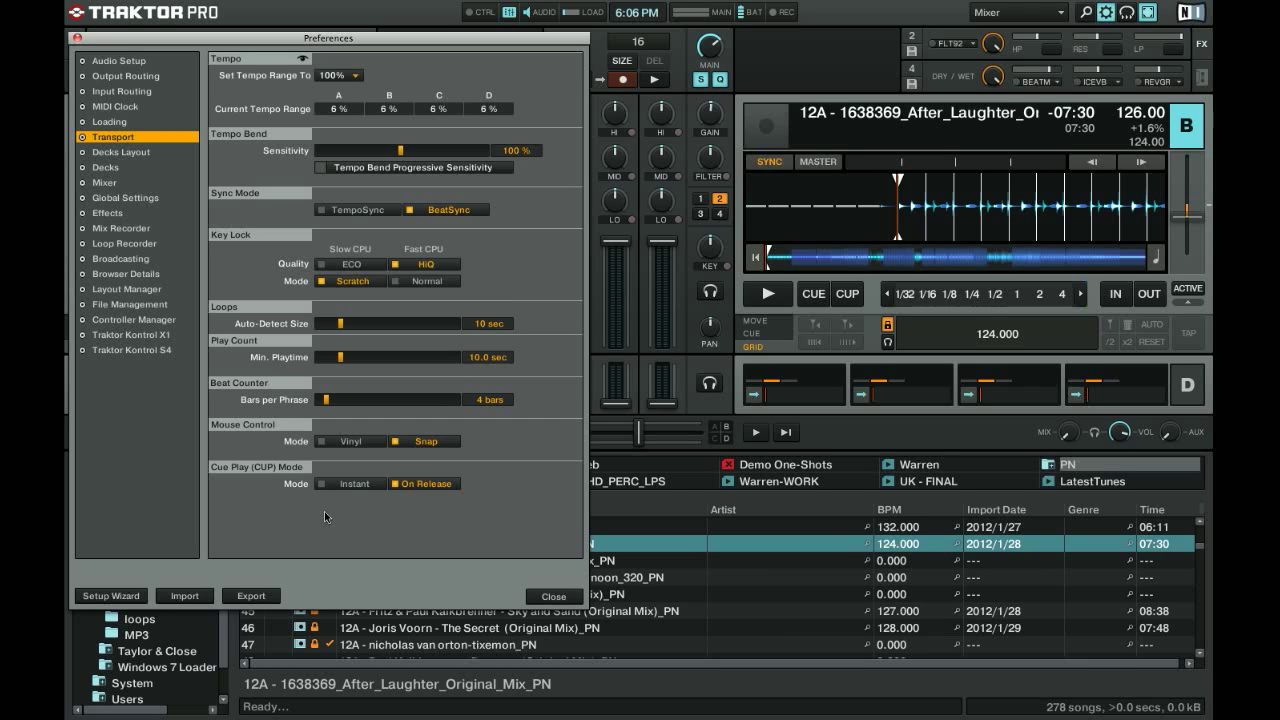
Review the Transport preferences page, then switch to the Decks settings page
click(564, 245)
click(562, 252)
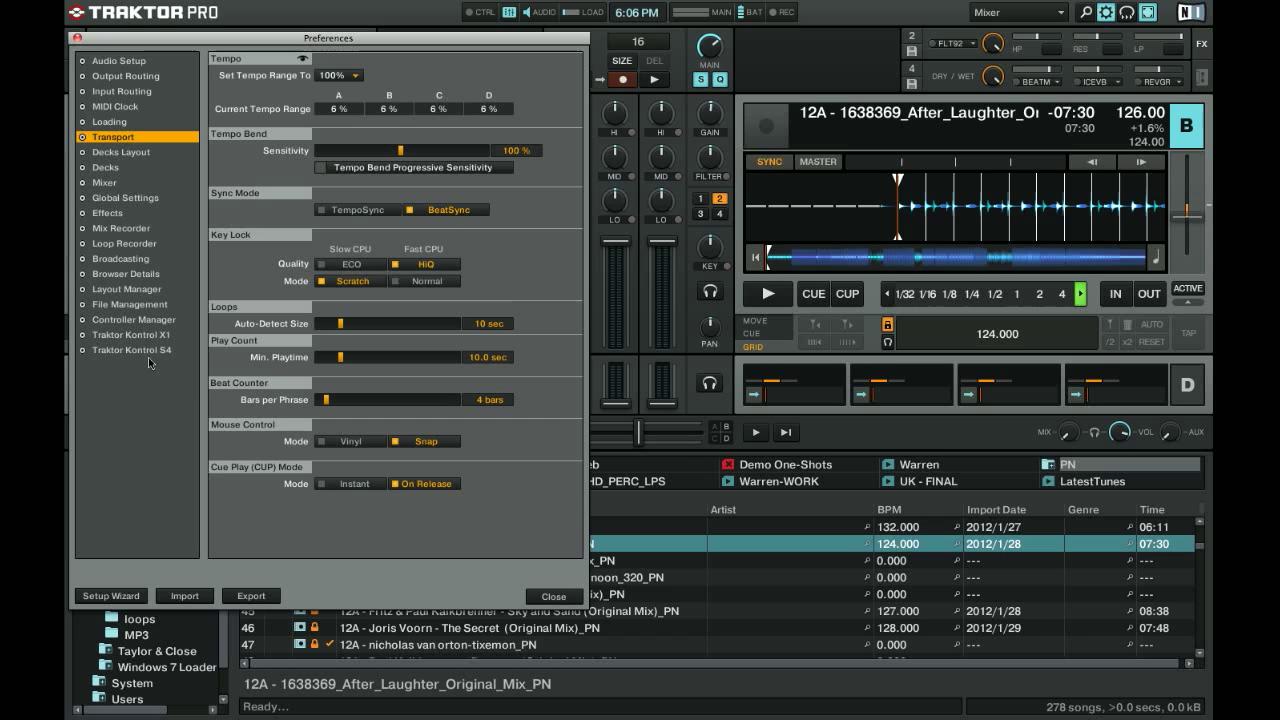
click(493, 285)
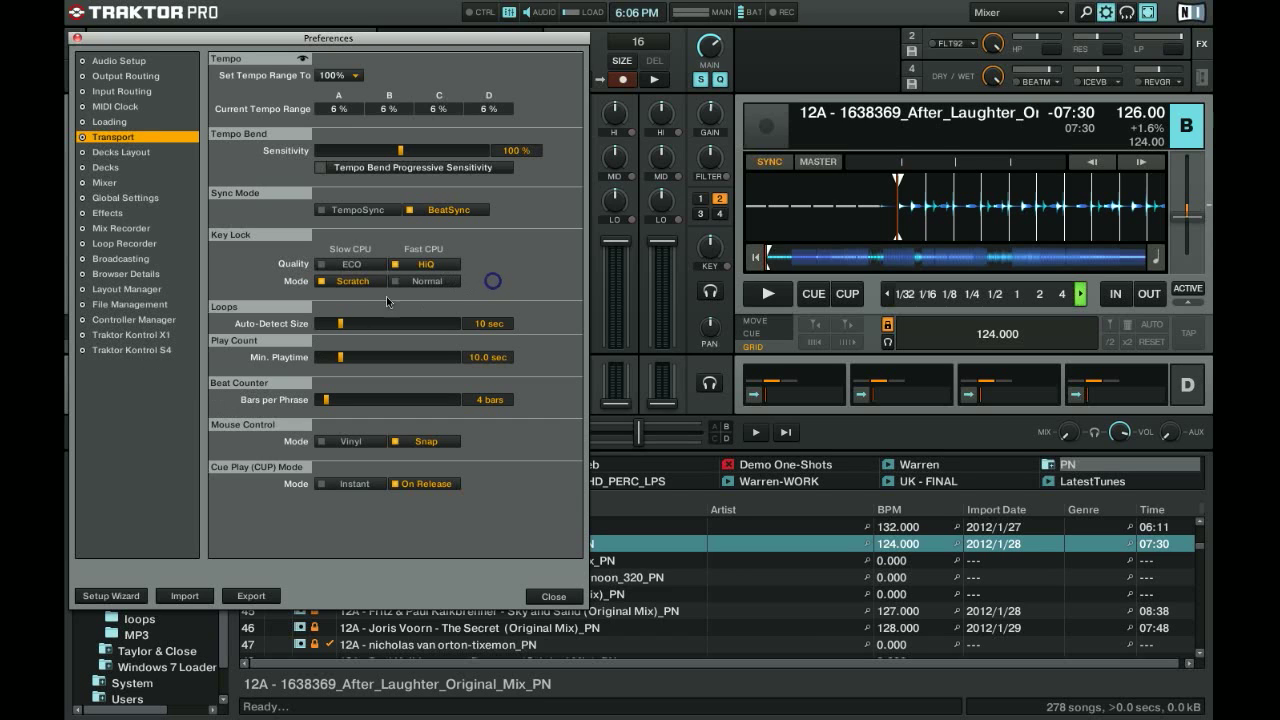
click(137, 141)
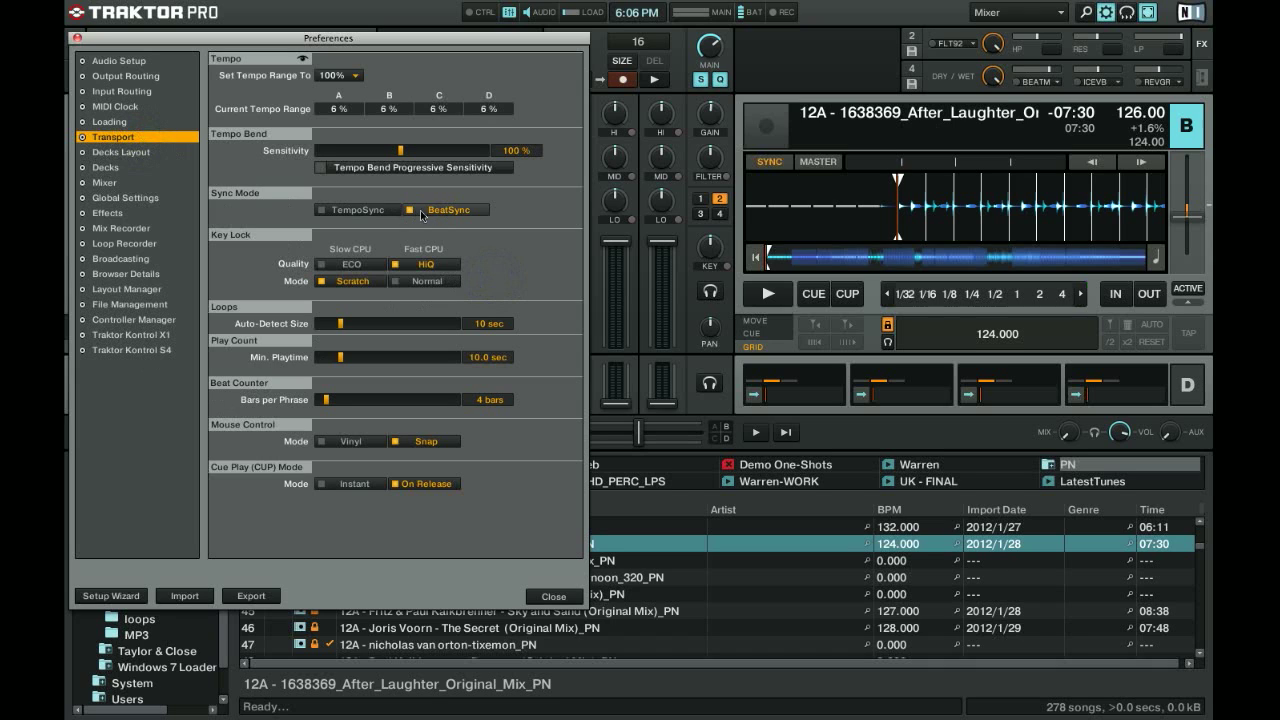
click(421, 213)
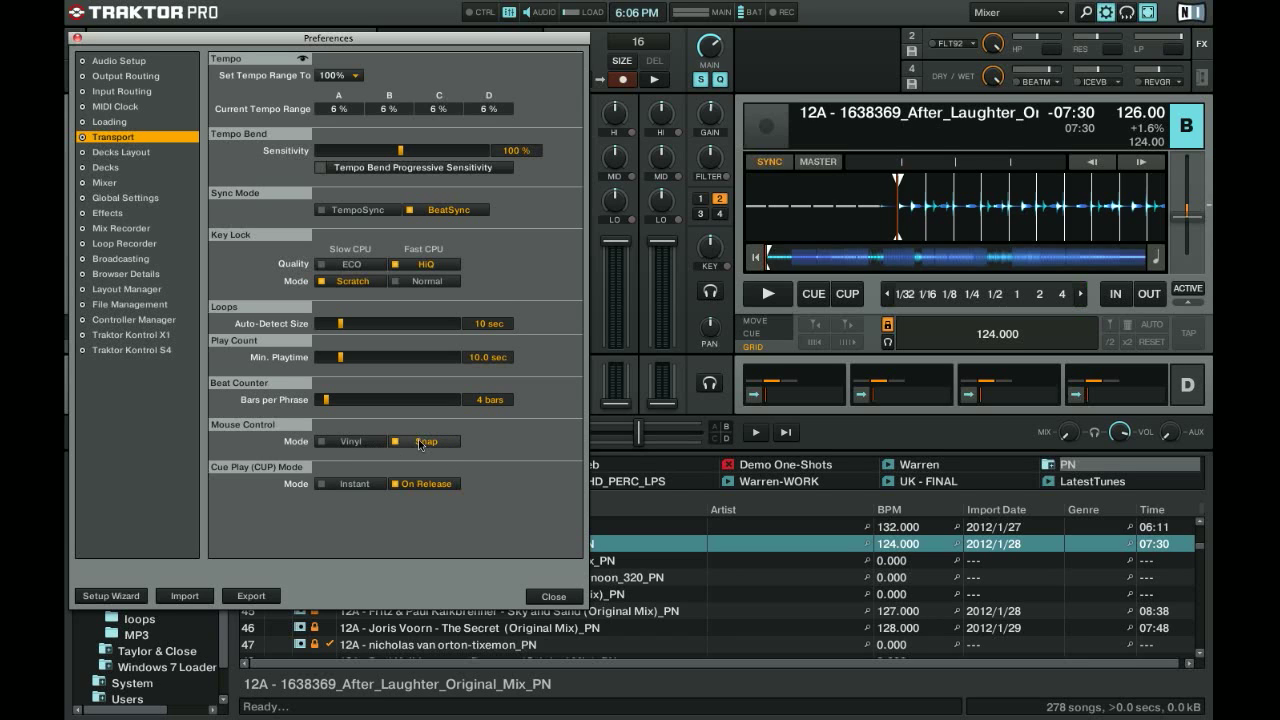
click(104, 167)
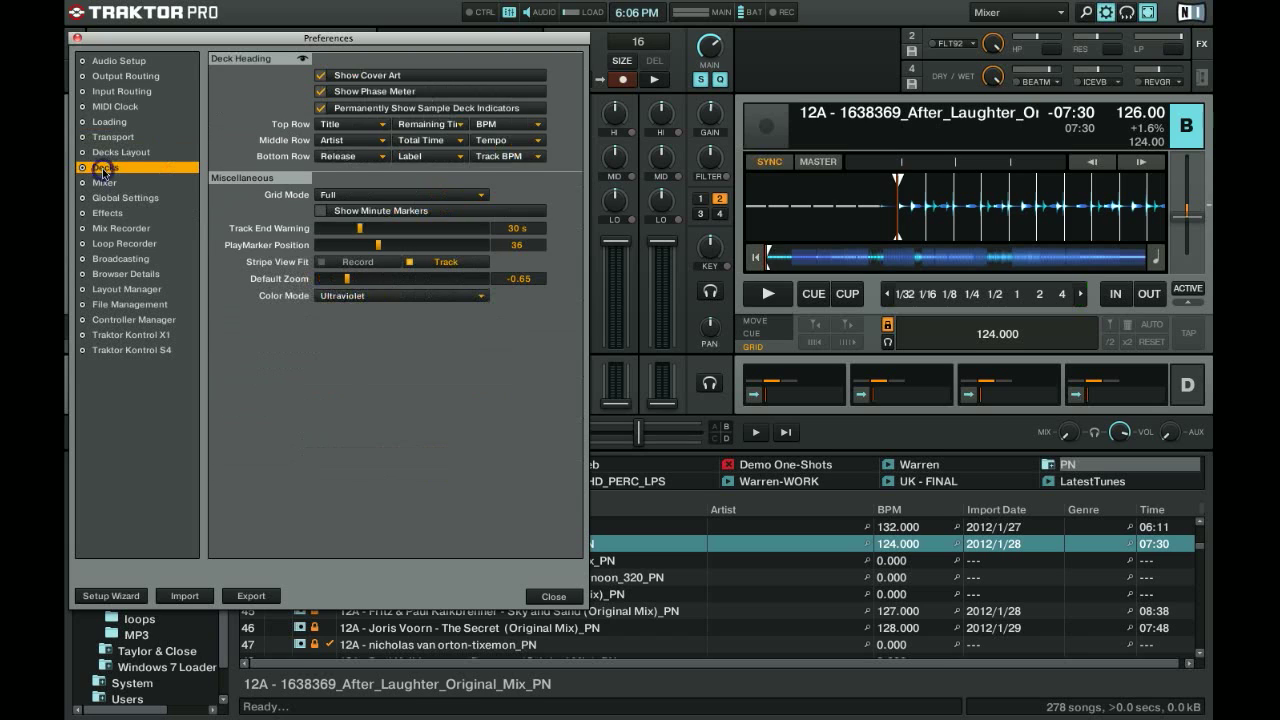
Confirm Full grid mode, set PlayMarker Position to 33, and close the Preferences window
click(333, 195)
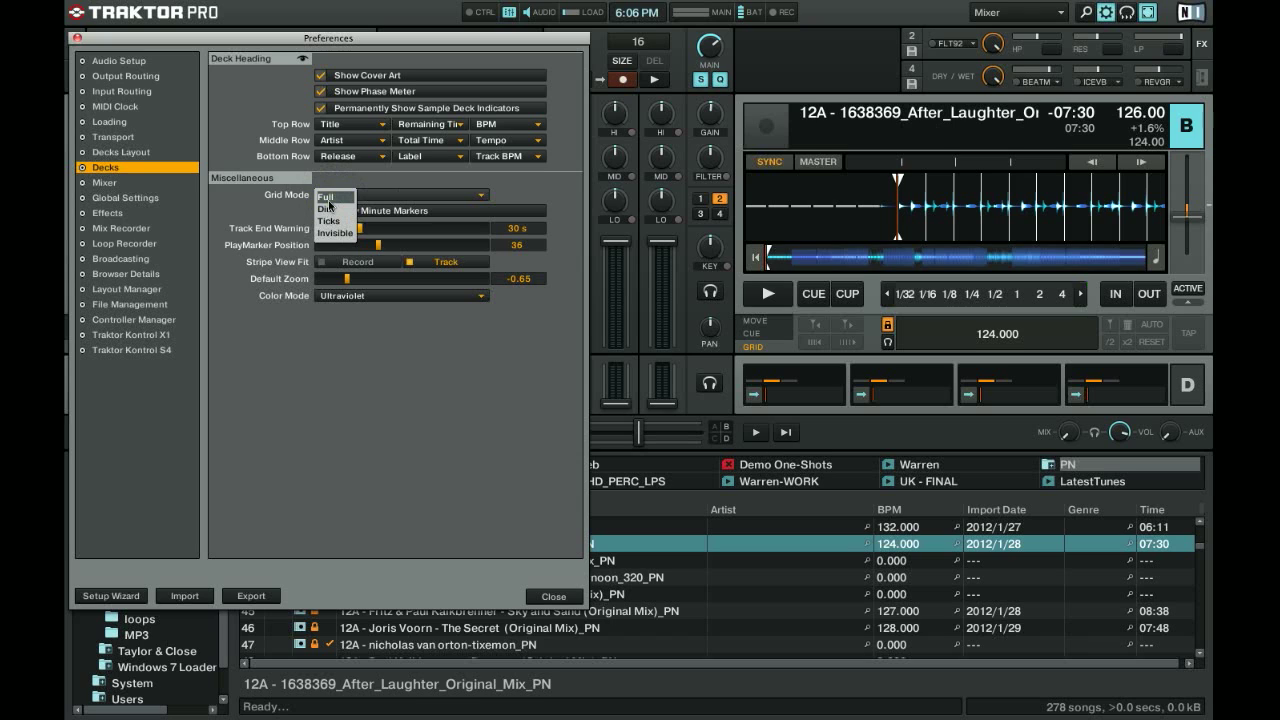
click(328, 199)
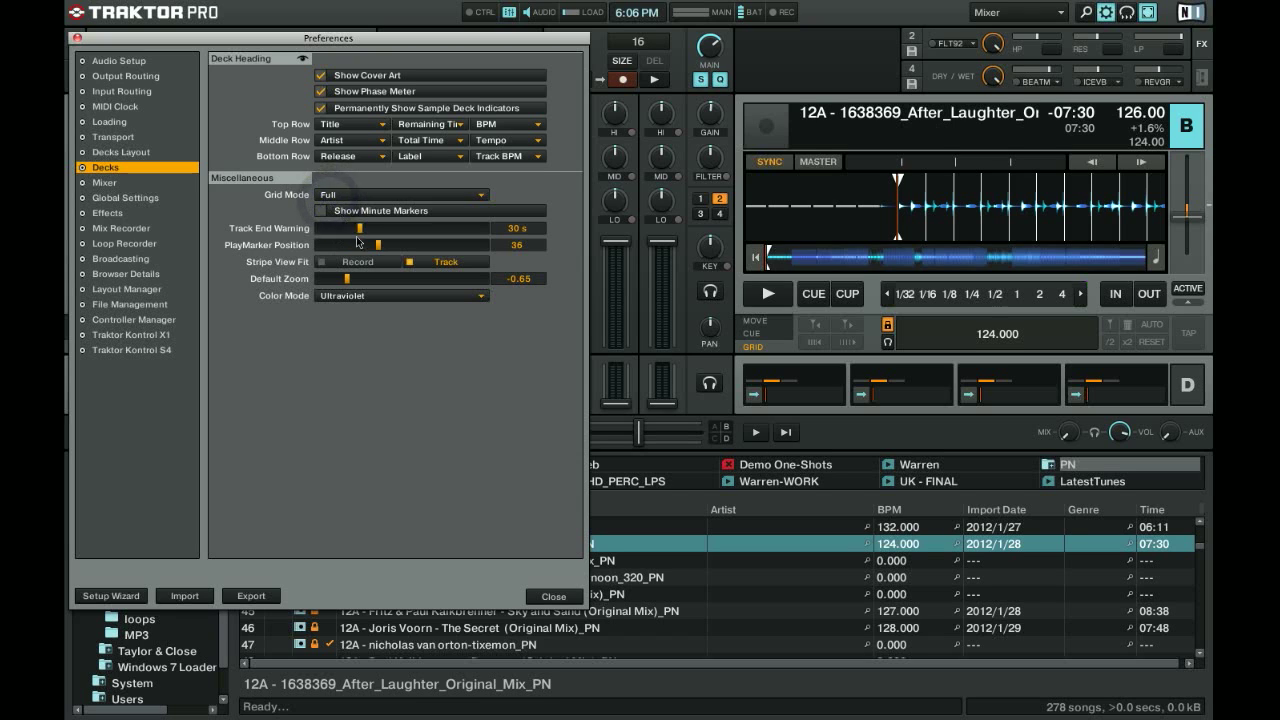
drag(376, 251, 374, 258)
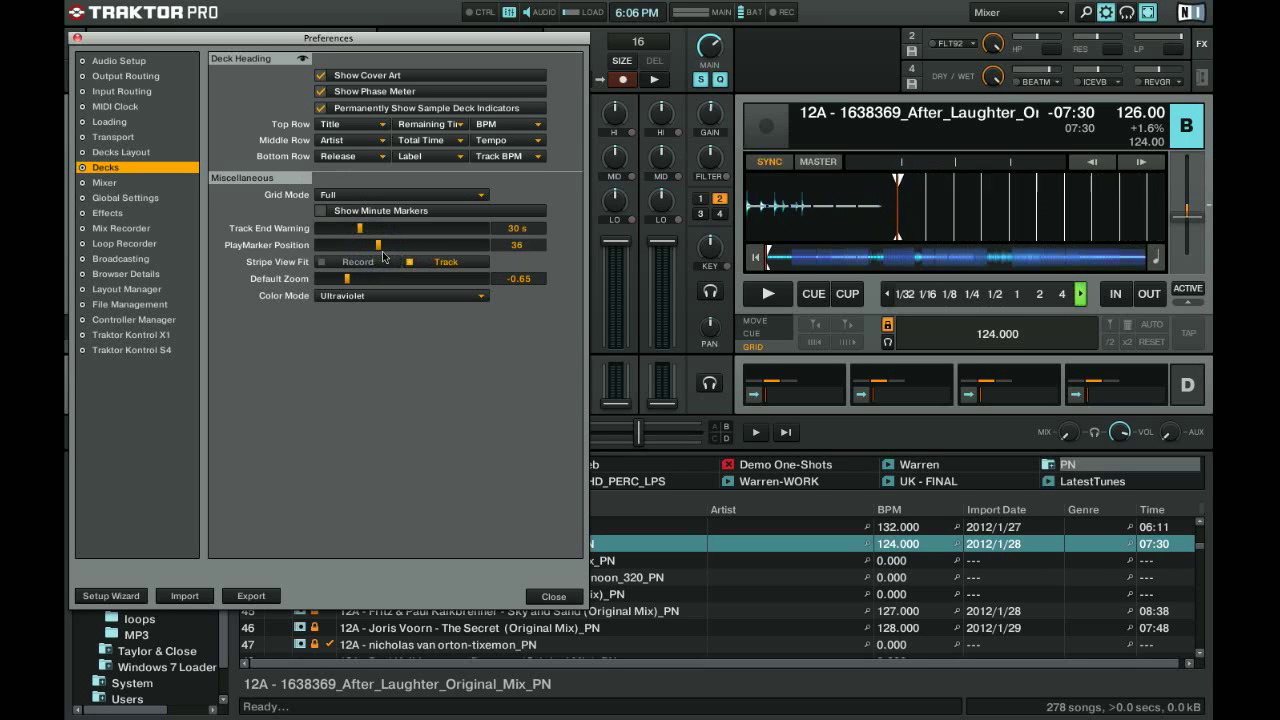
mouse_move(373, 258)
mouse_down()
mouse_move(396, 259)
mouse_move(375, 260)
mouse_up()
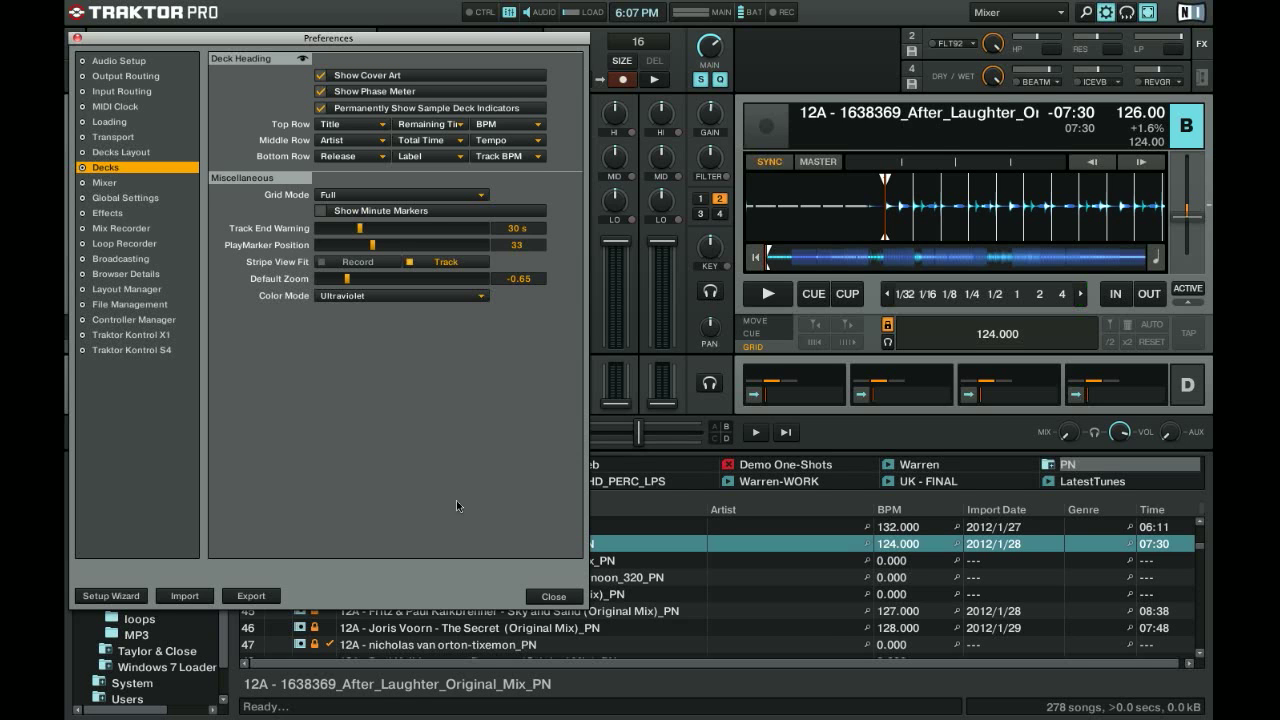
click(549, 600)
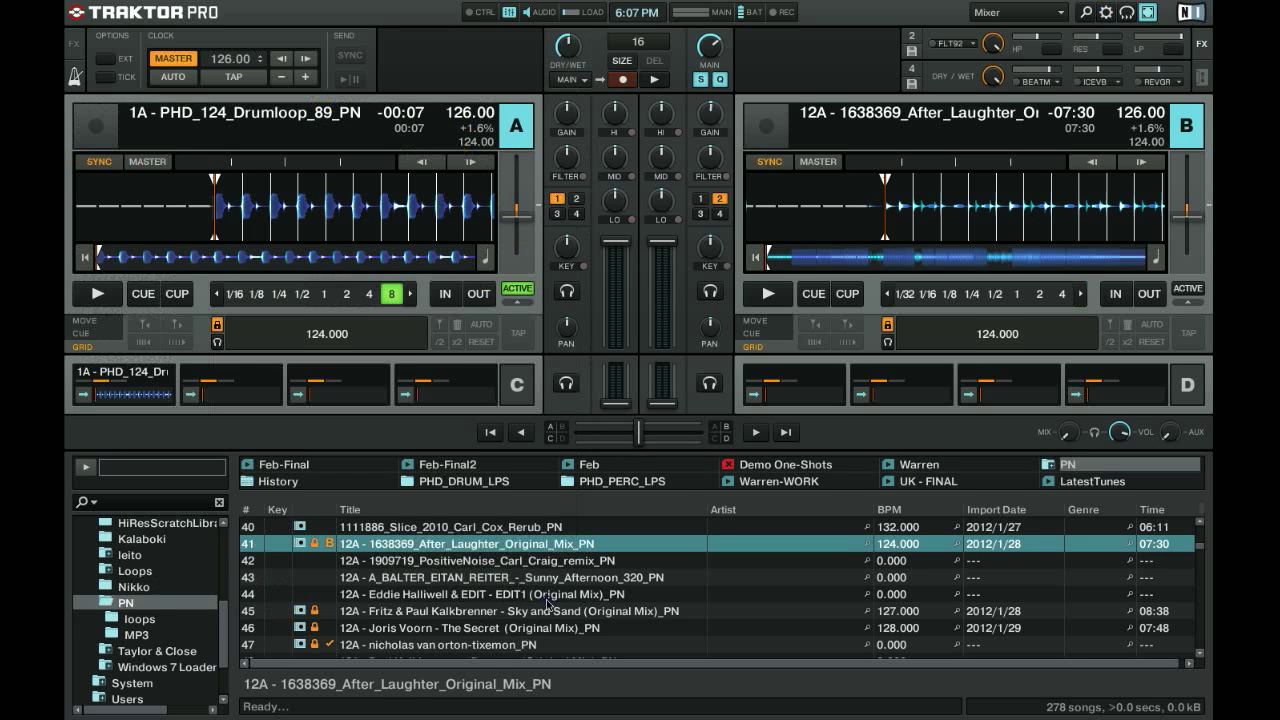
Seek back and forth through deck B's waveform, ending at the track start
click(968, 230)
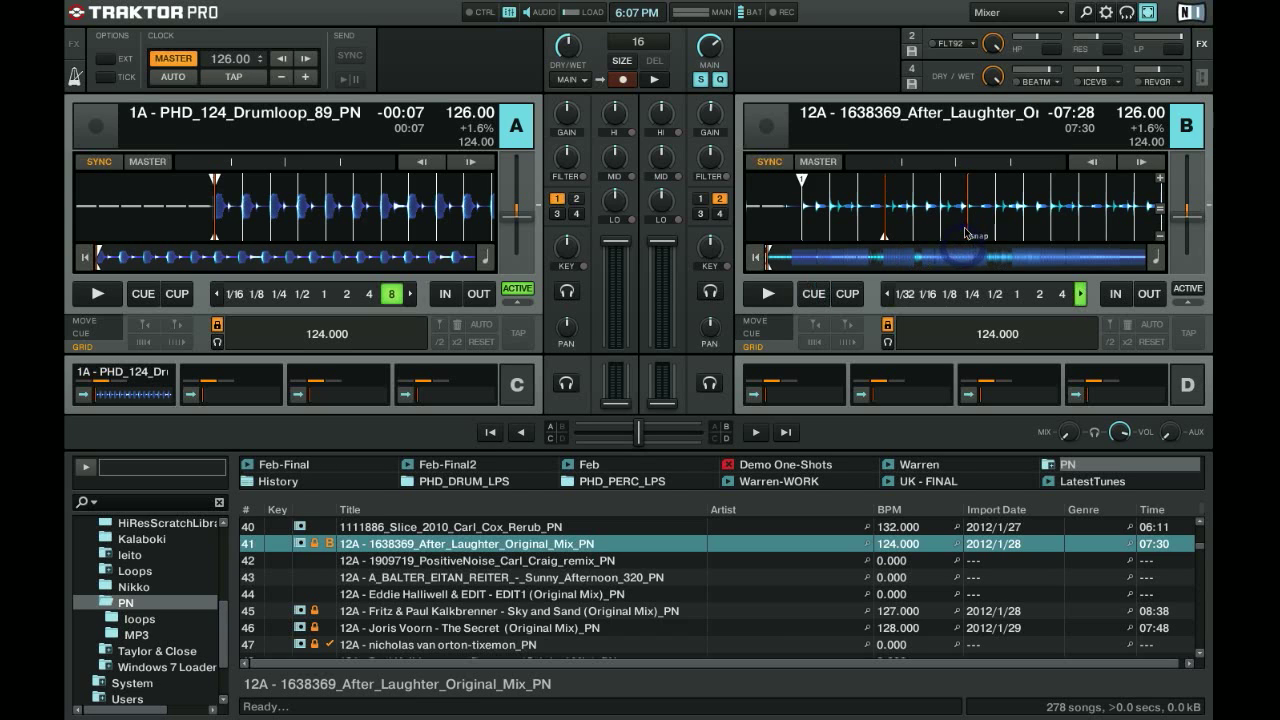
click(993, 230)
click(985, 228)
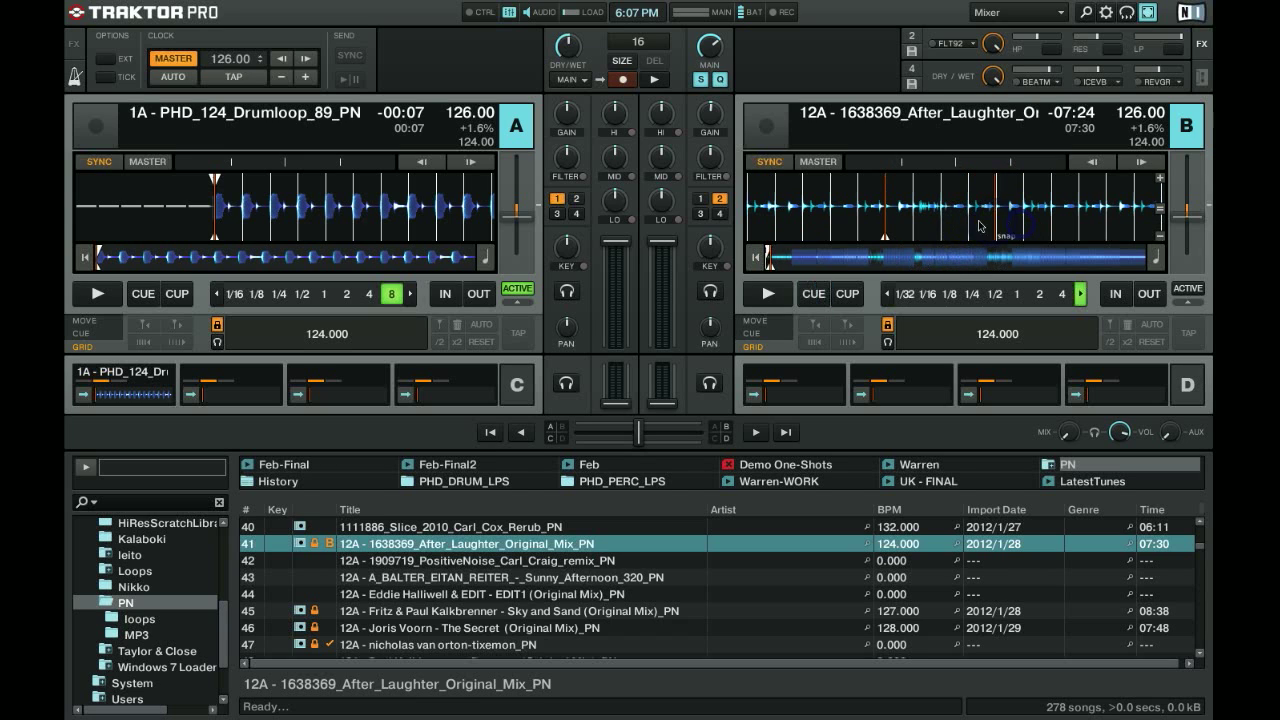
click(911, 222)
click(857, 211)
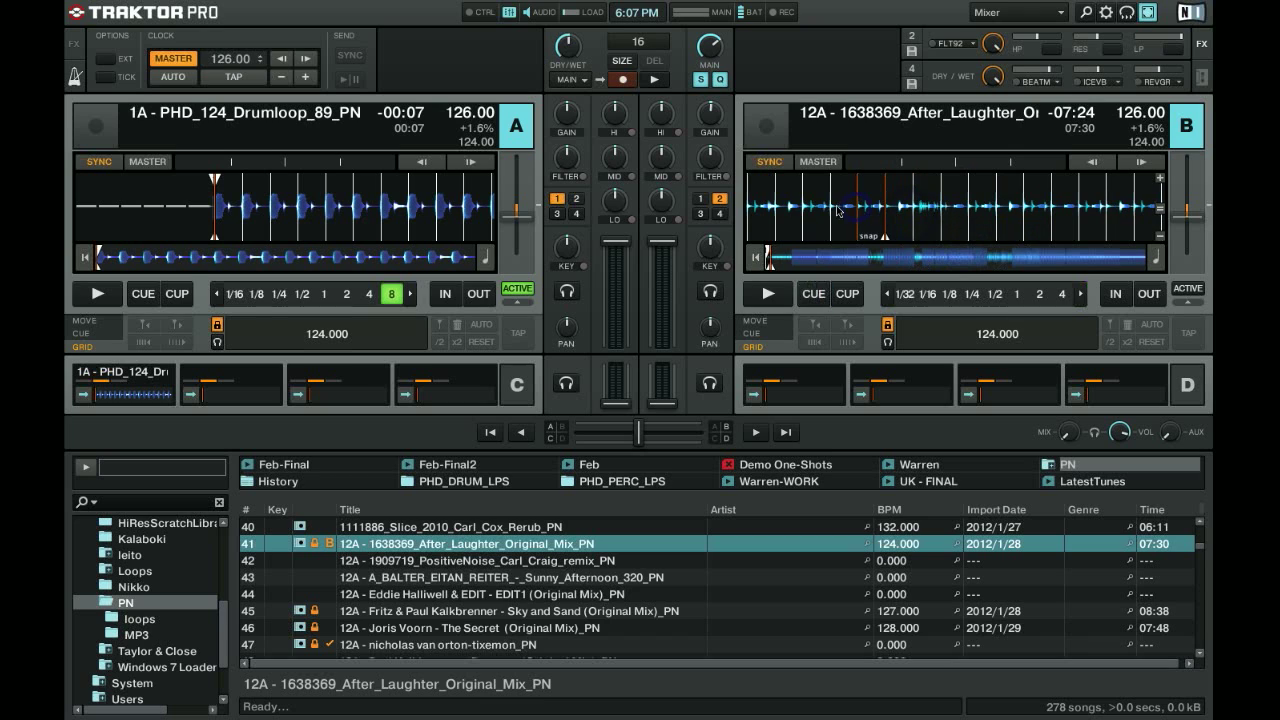
click(834, 208)
click(812, 208)
click(785, 207)
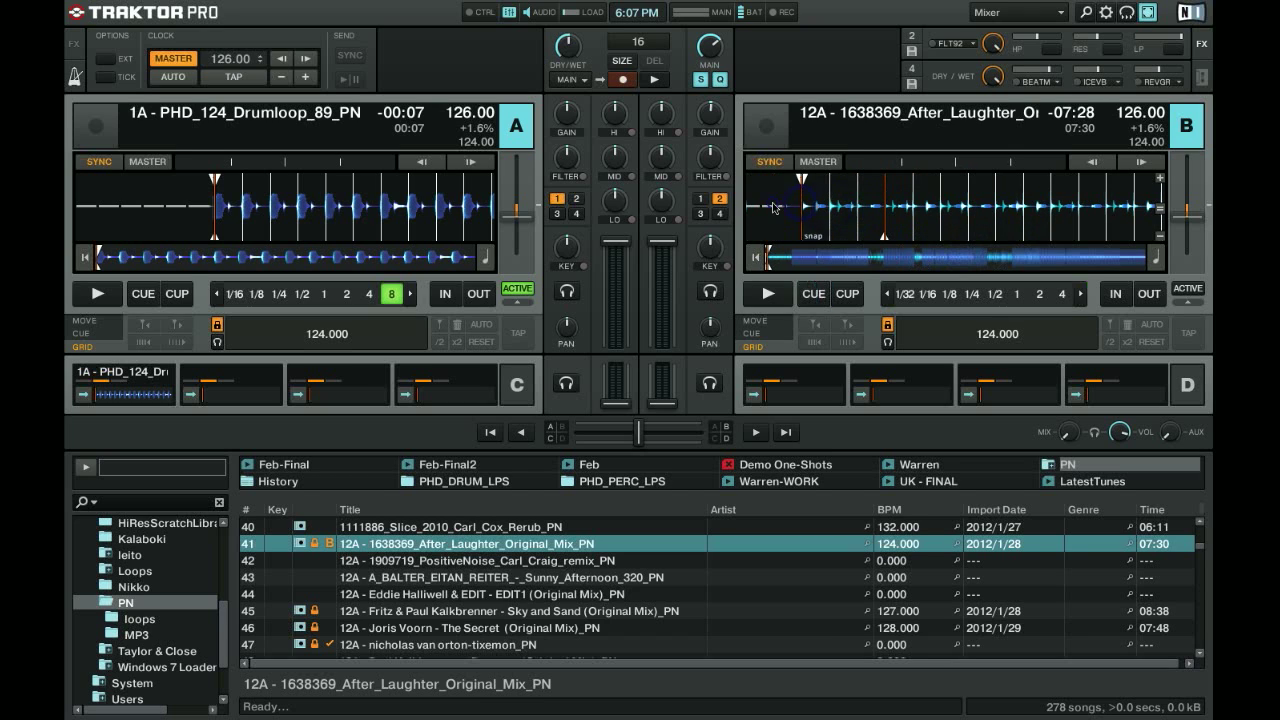
click(801, 221)
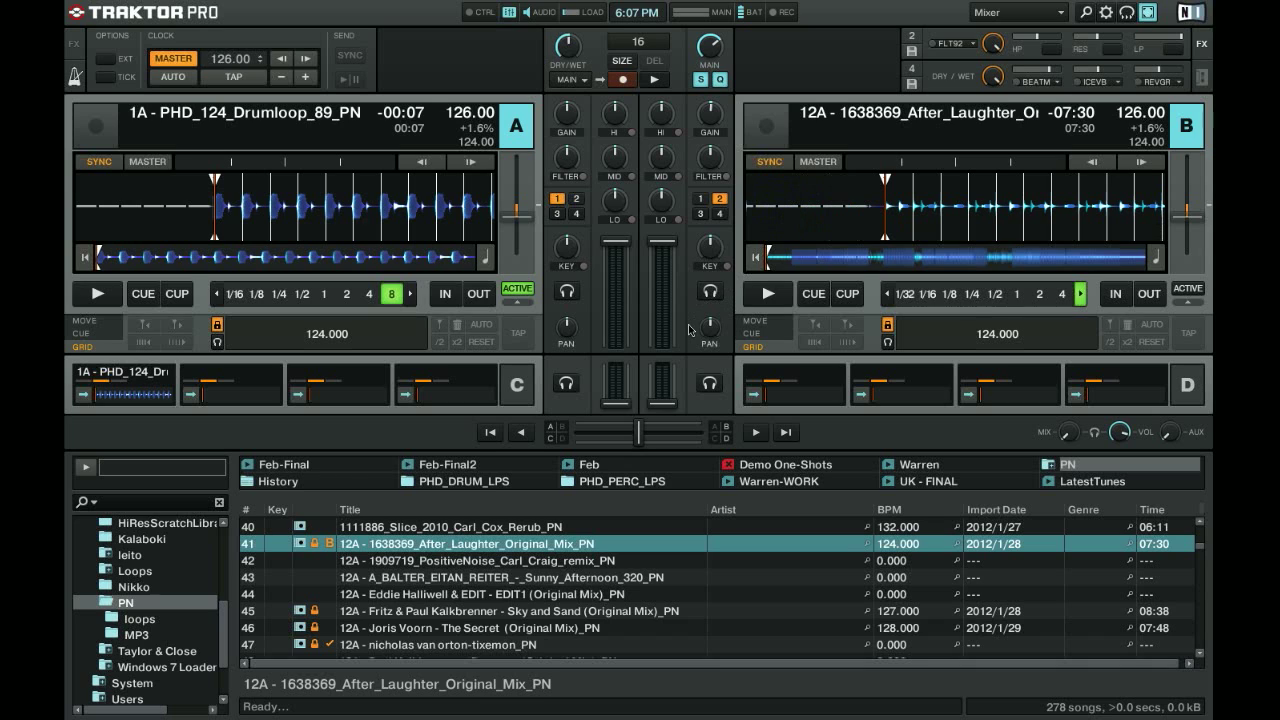
Enable the Master Clock metronome tick and show the FX units panel
click(106, 78)
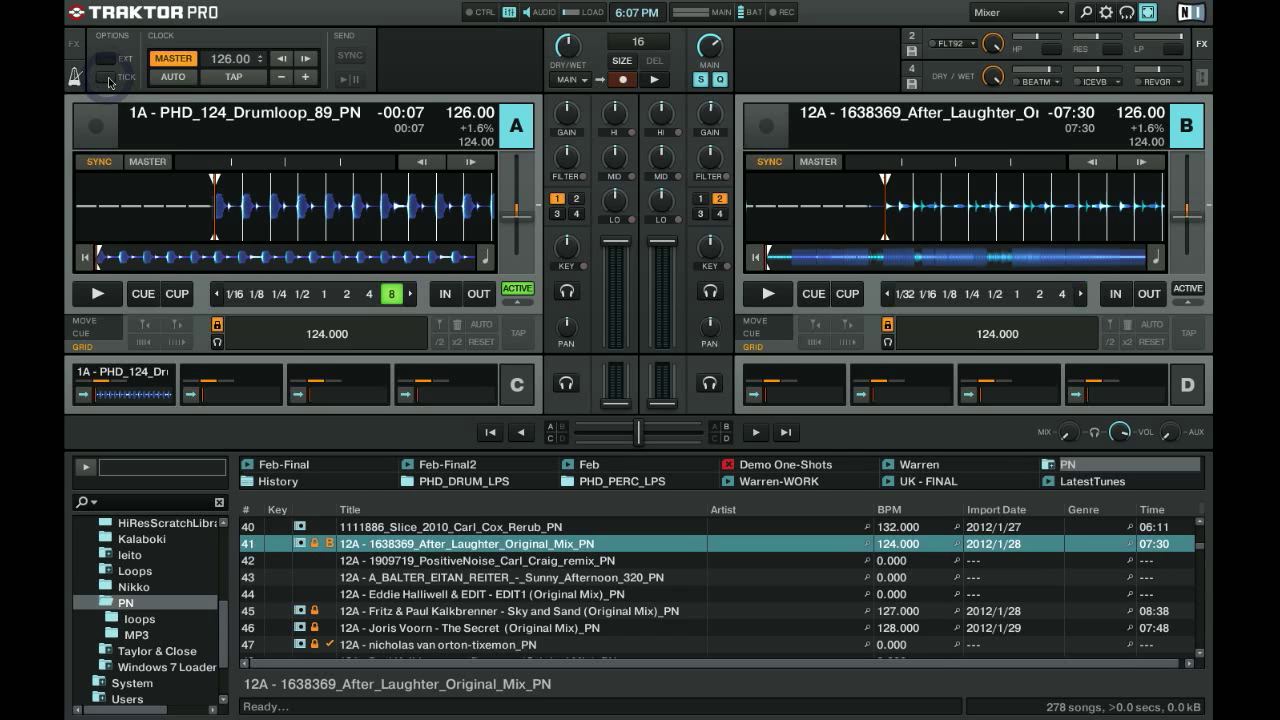
click(74, 45)
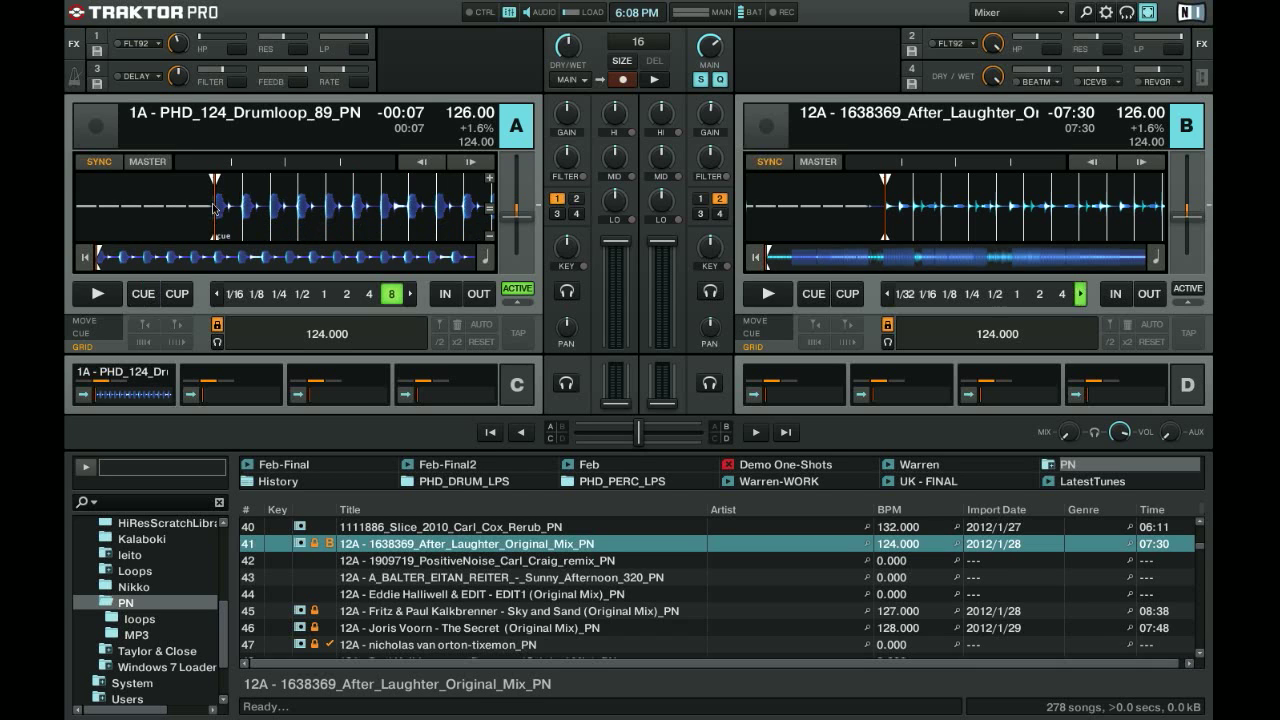
Zoom deck A's waveform in to single cycles and unlock its beatgrid
click(489, 180)
click(489, 180)
click(489, 180)
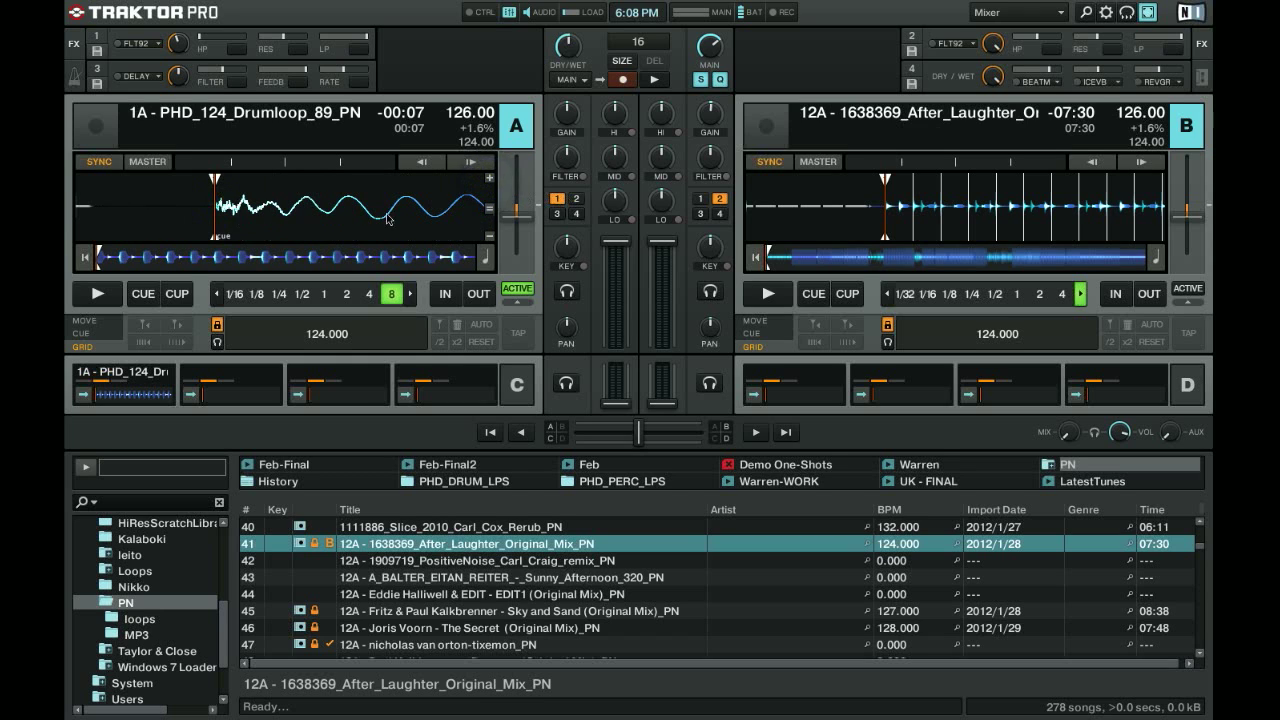
click(217, 325)
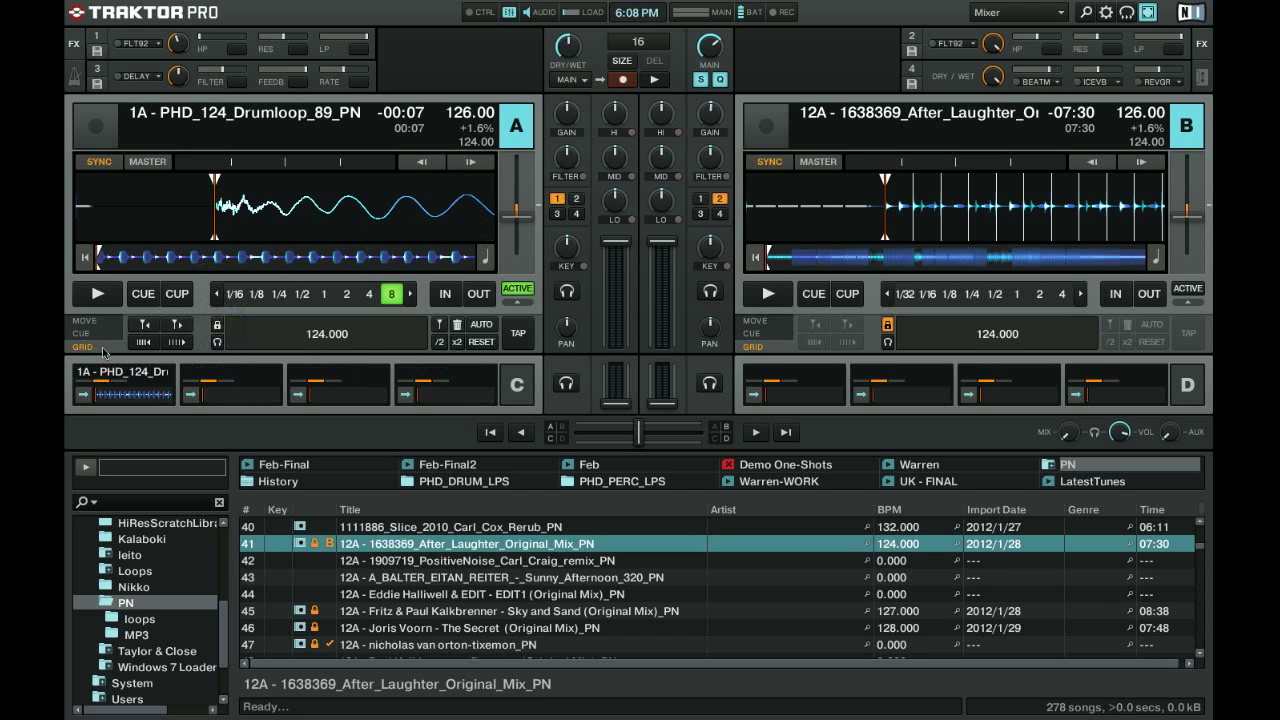
click(519, 302)
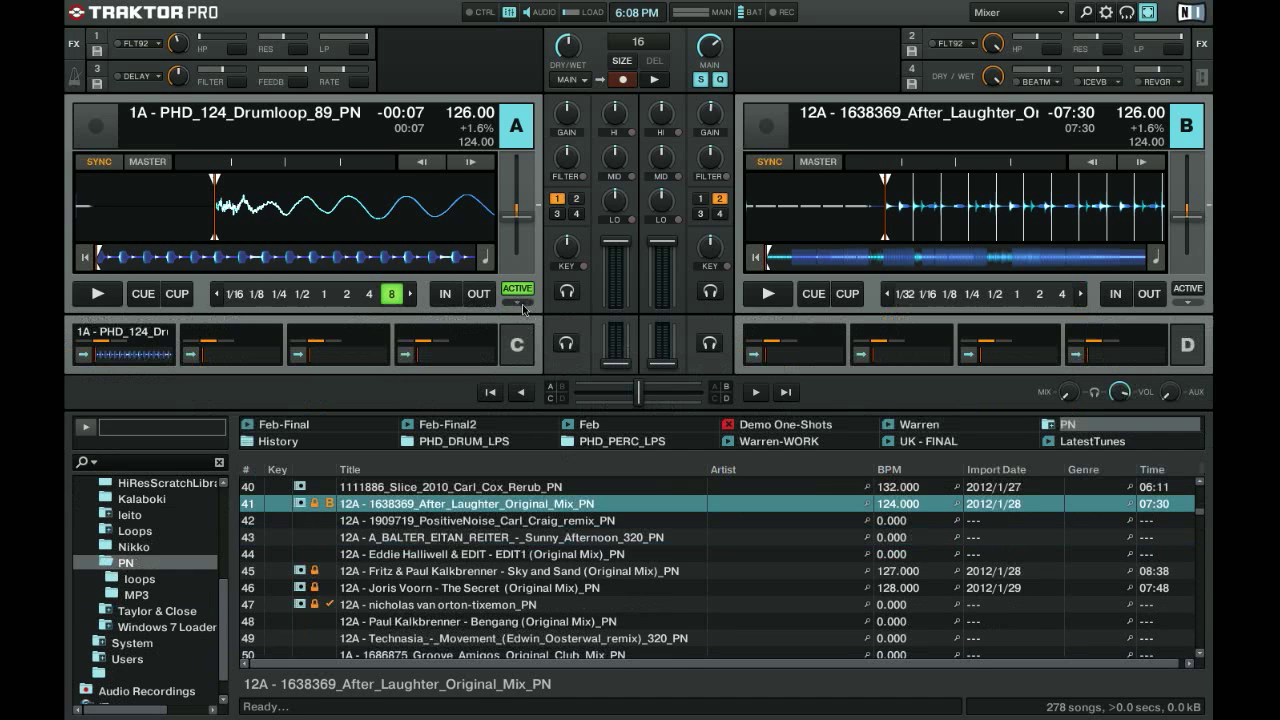
click(519, 302)
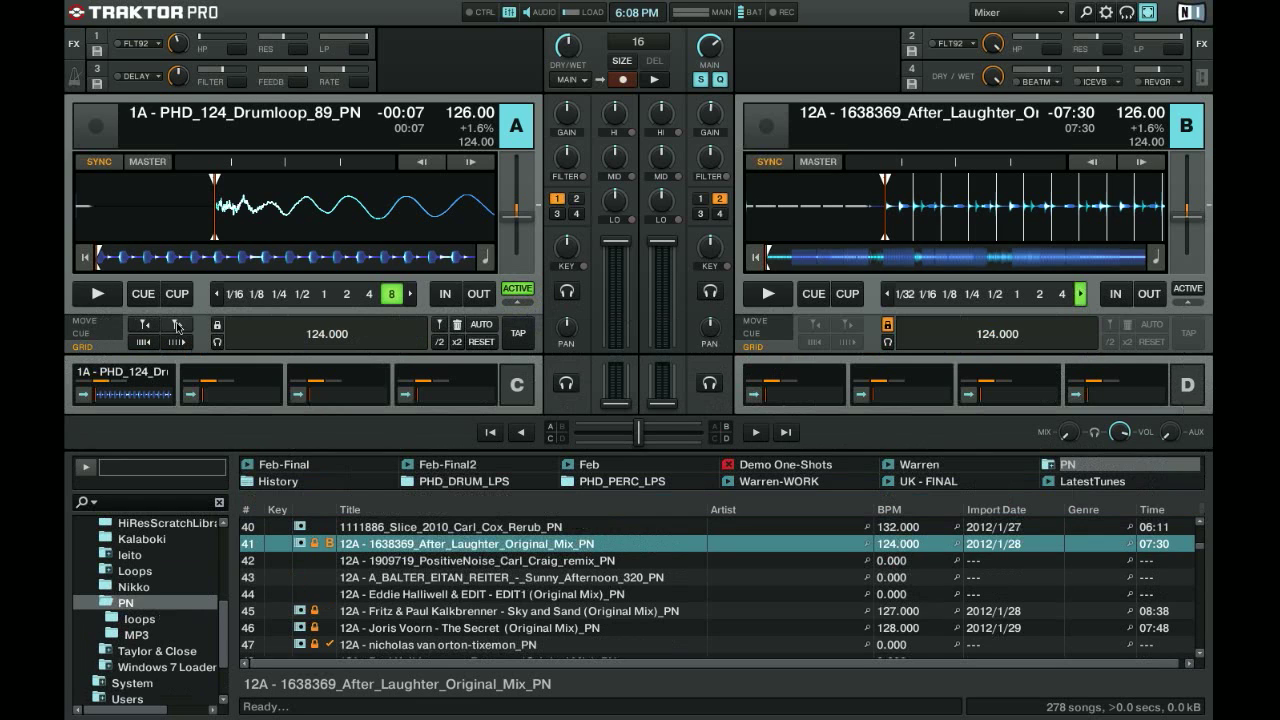
Nudge deck A's grid marker back and forth until it sits on the first kick
click(177, 326)
click(145, 325)
click(178, 324)
click(148, 328)
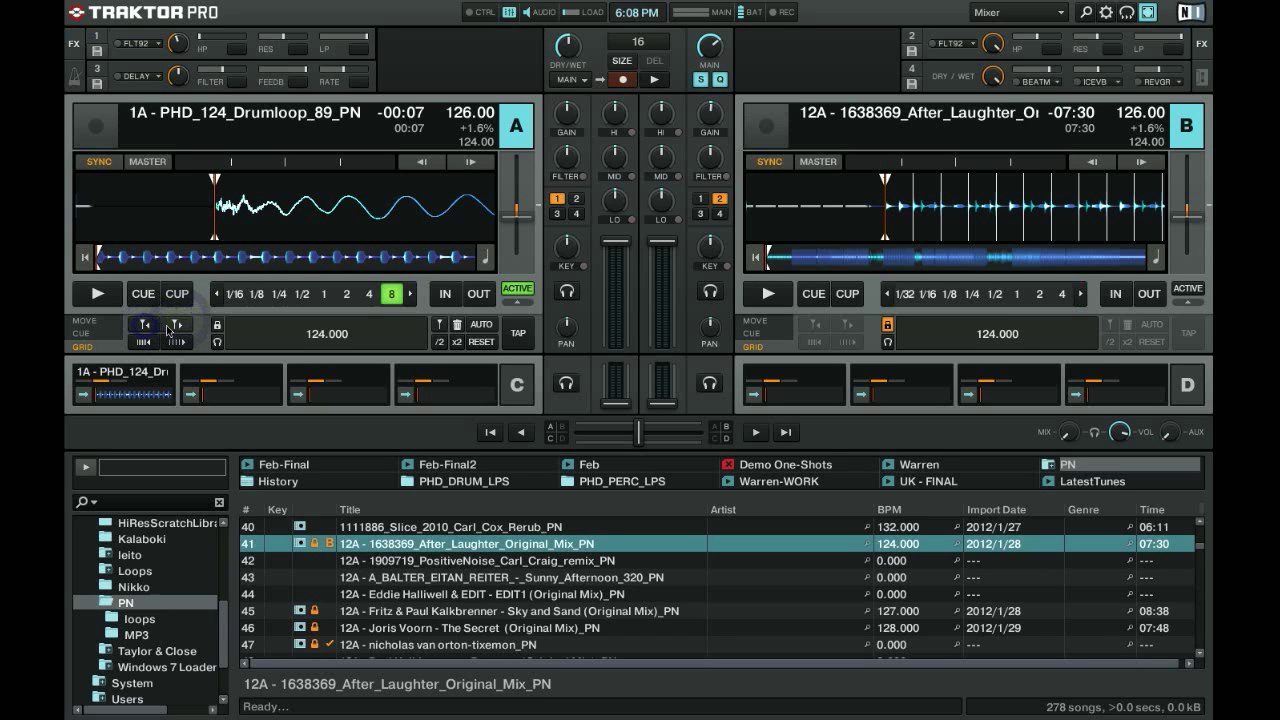
click(180, 333)
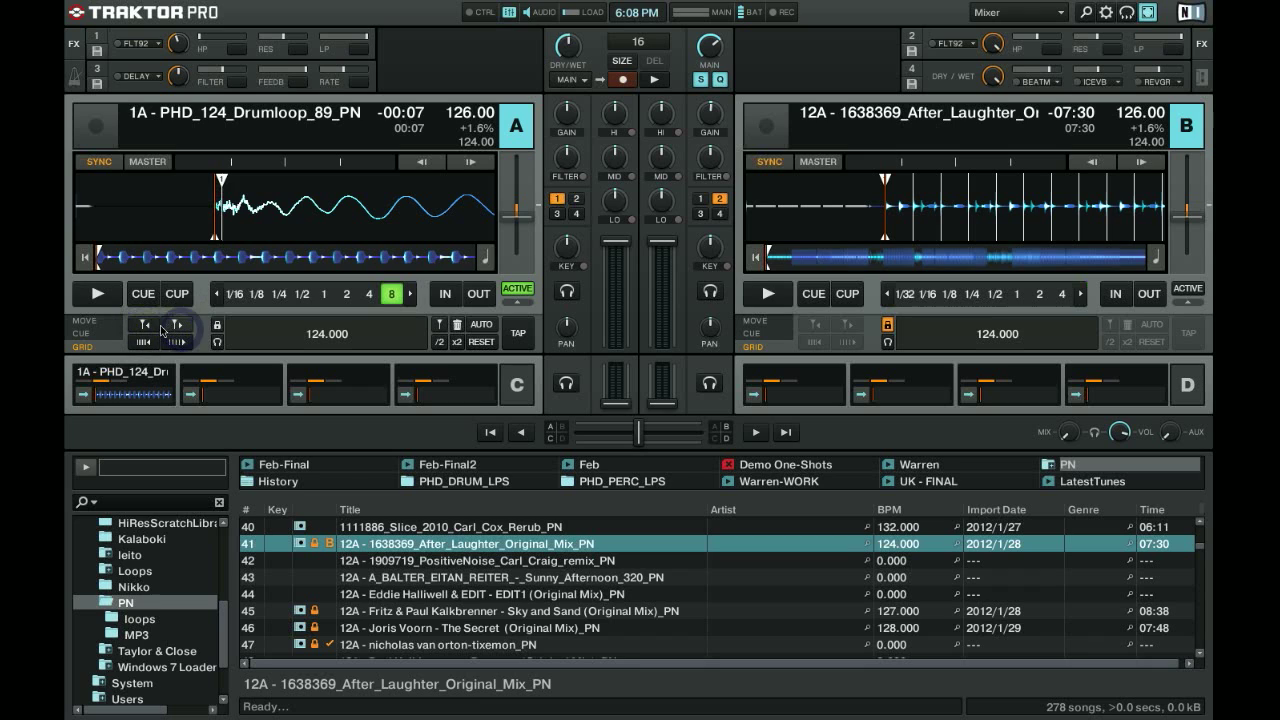
click(152, 327)
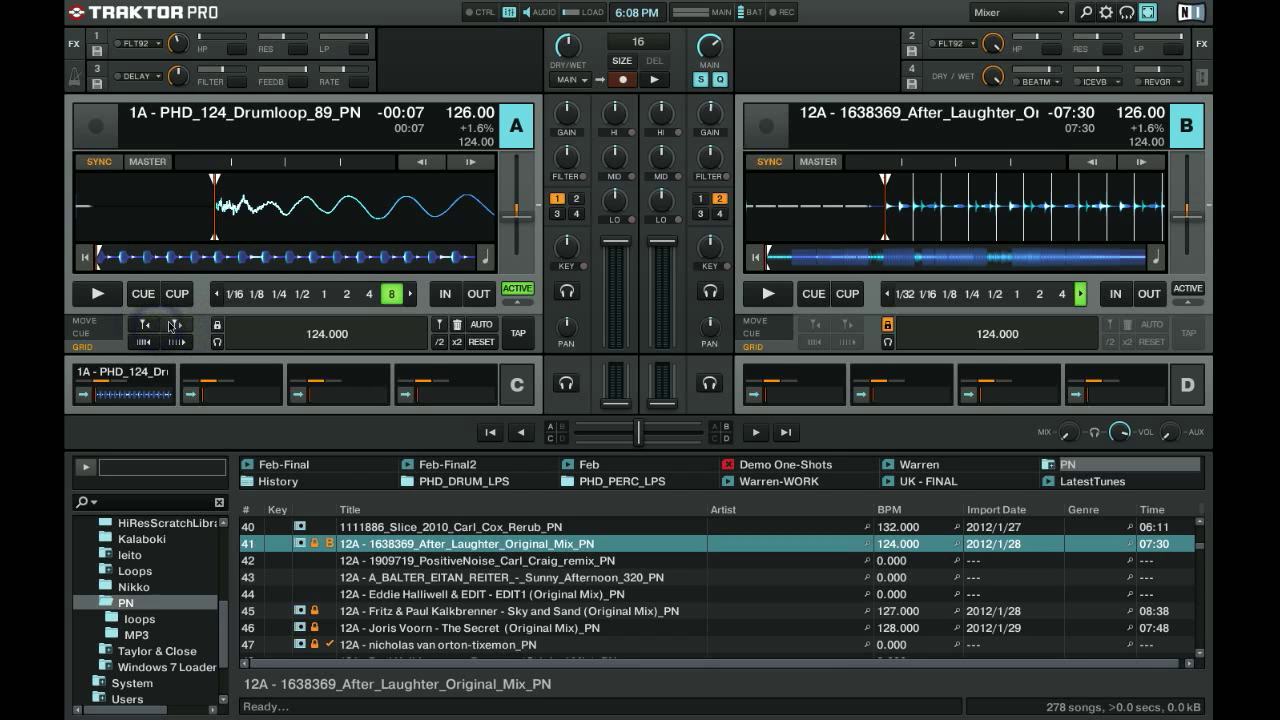
click(172, 325)
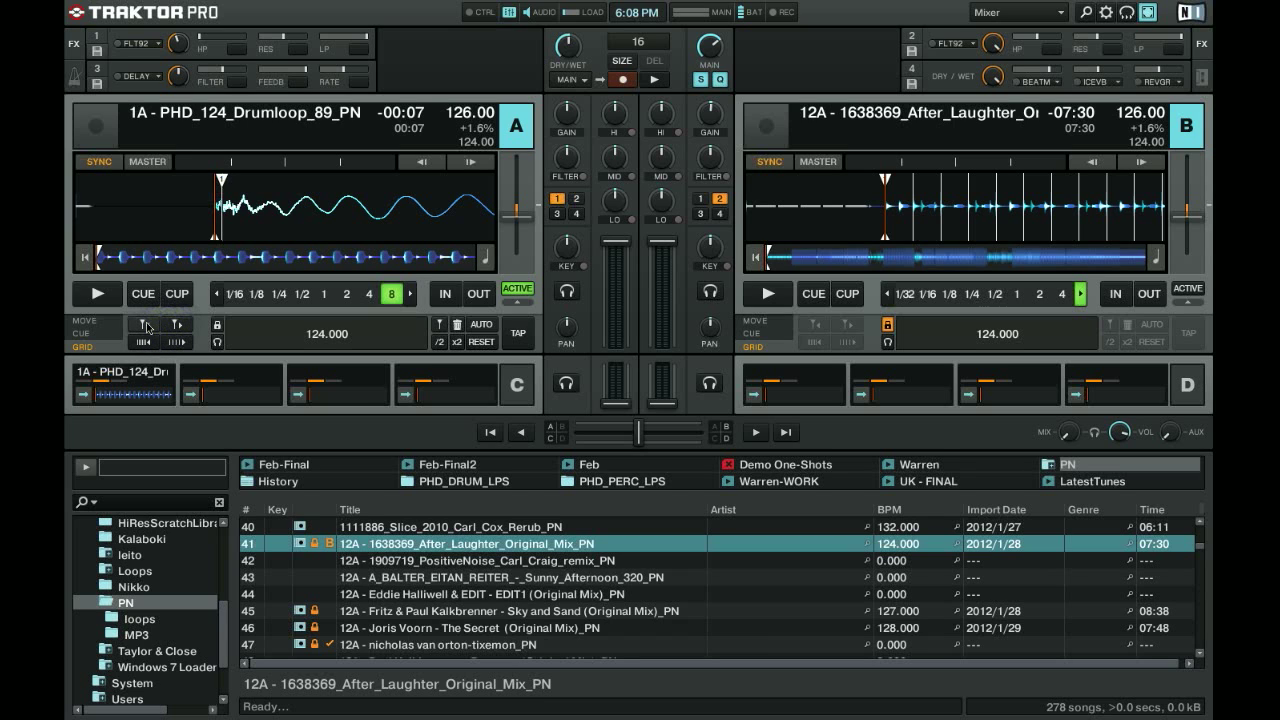
click(146, 326)
click(146, 326)
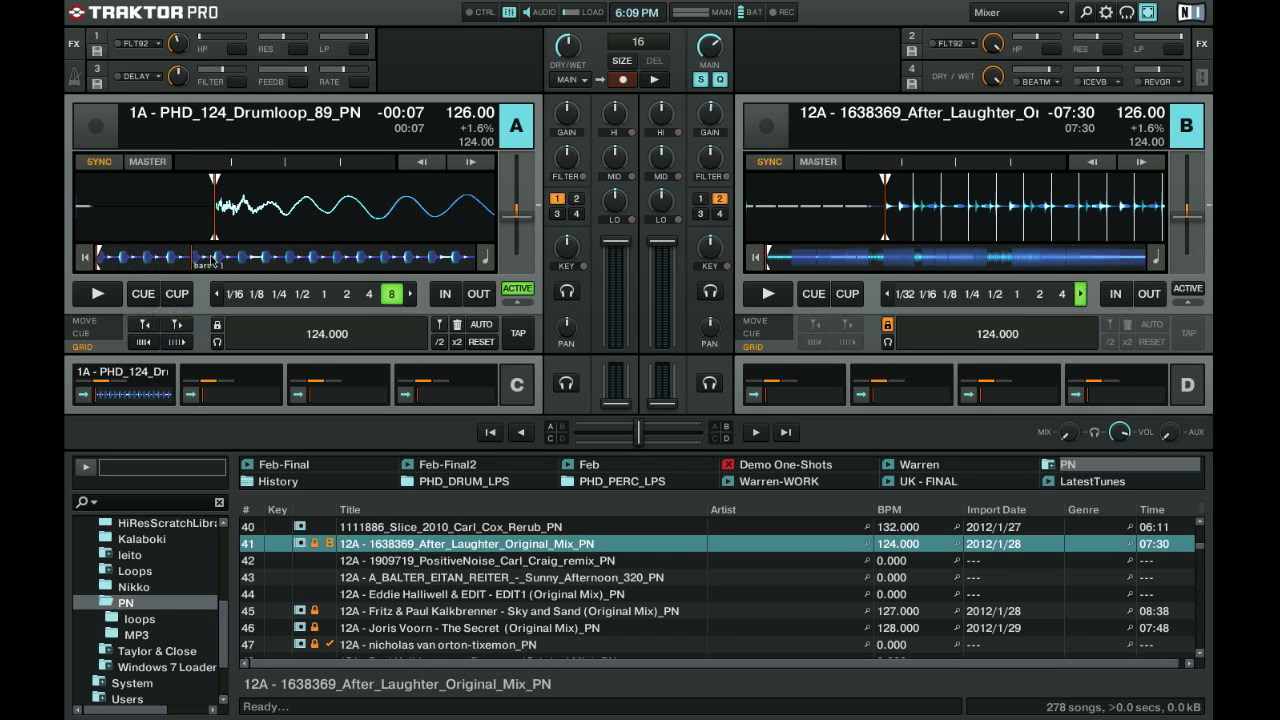
Jump through deck A's loop and trim its grid tempo down to 123.987 BPM
click(213, 258)
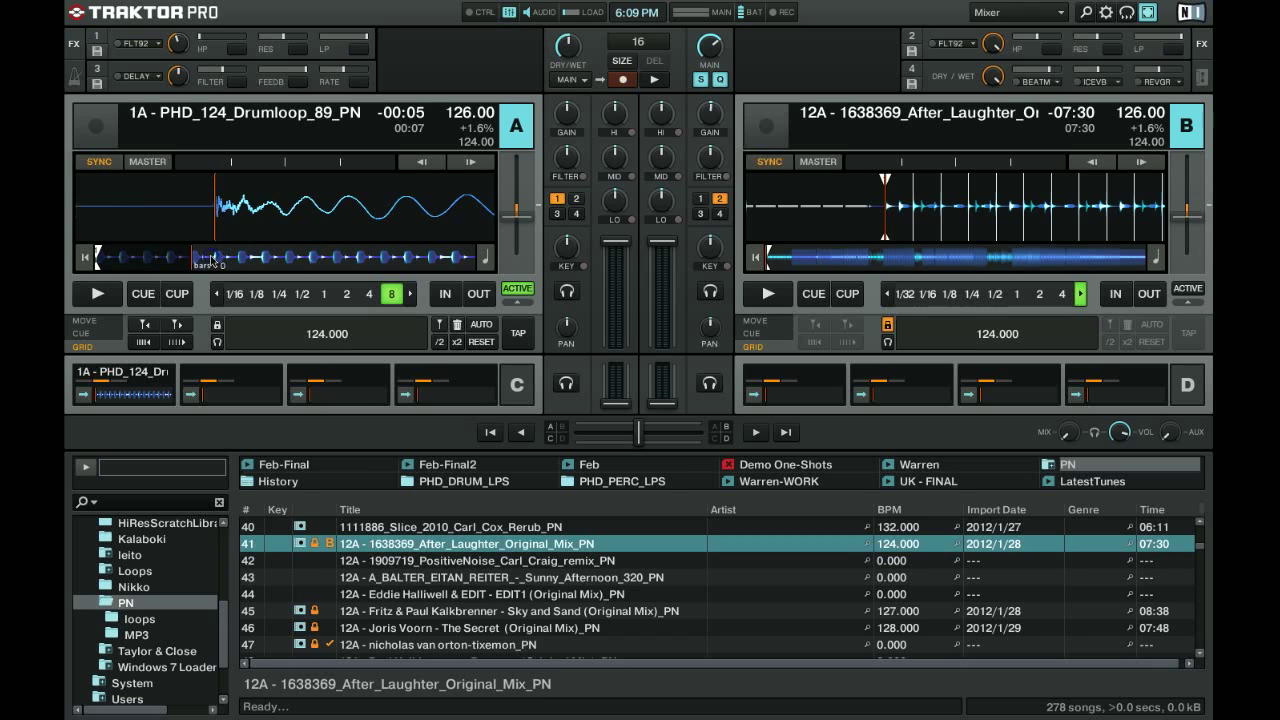
click(310, 264)
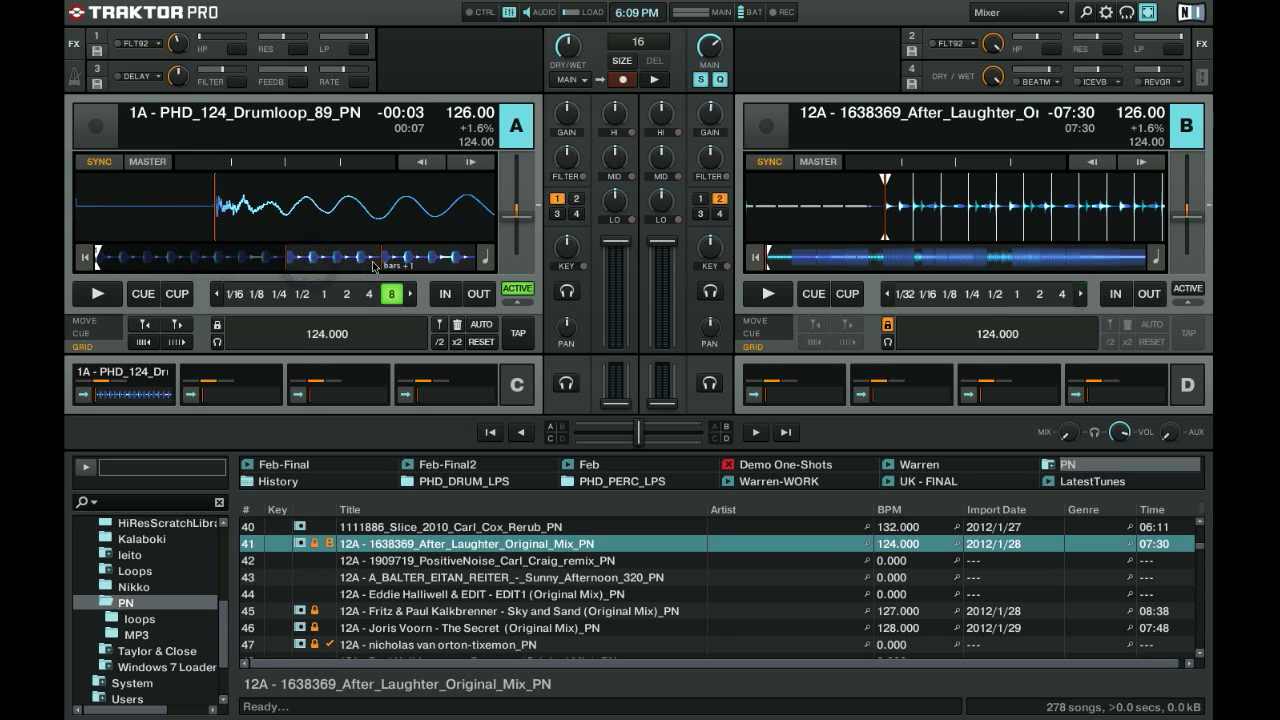
click(376, 265)
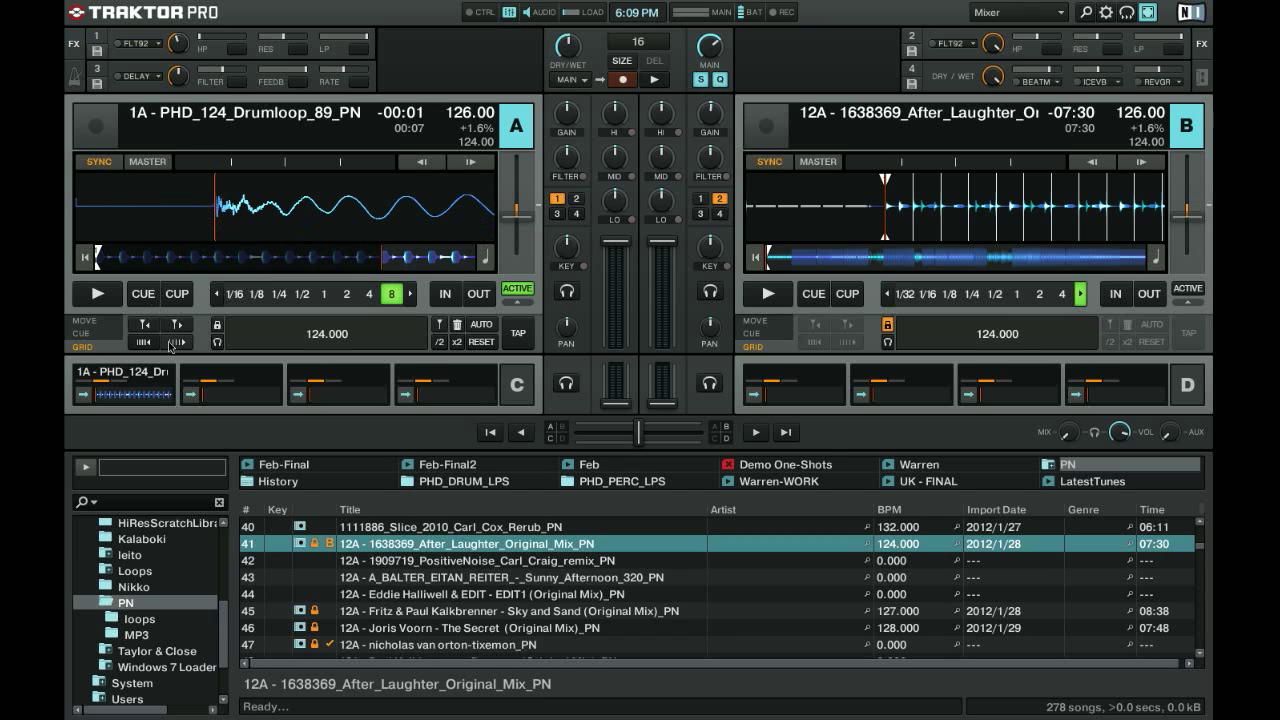
click(172, 343)
click(172, 343)
click(172, 343)
click(172, 343)
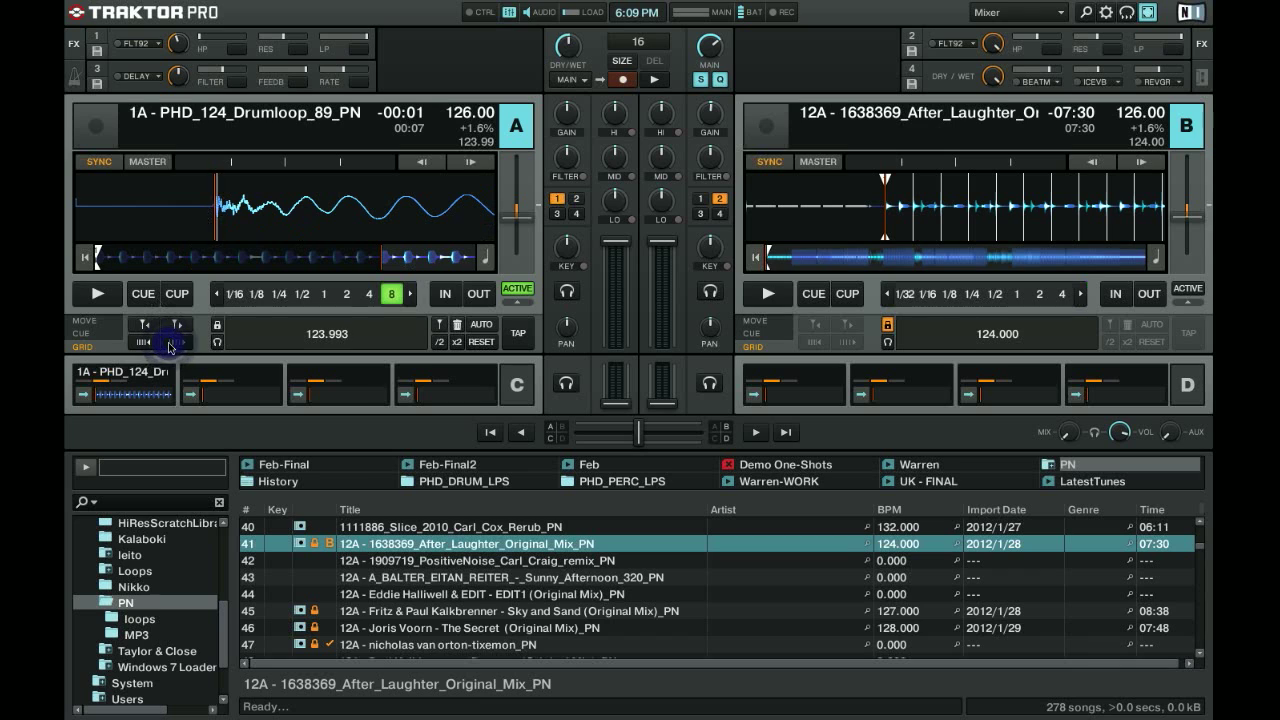
click(172, 343)
click(172, 343)
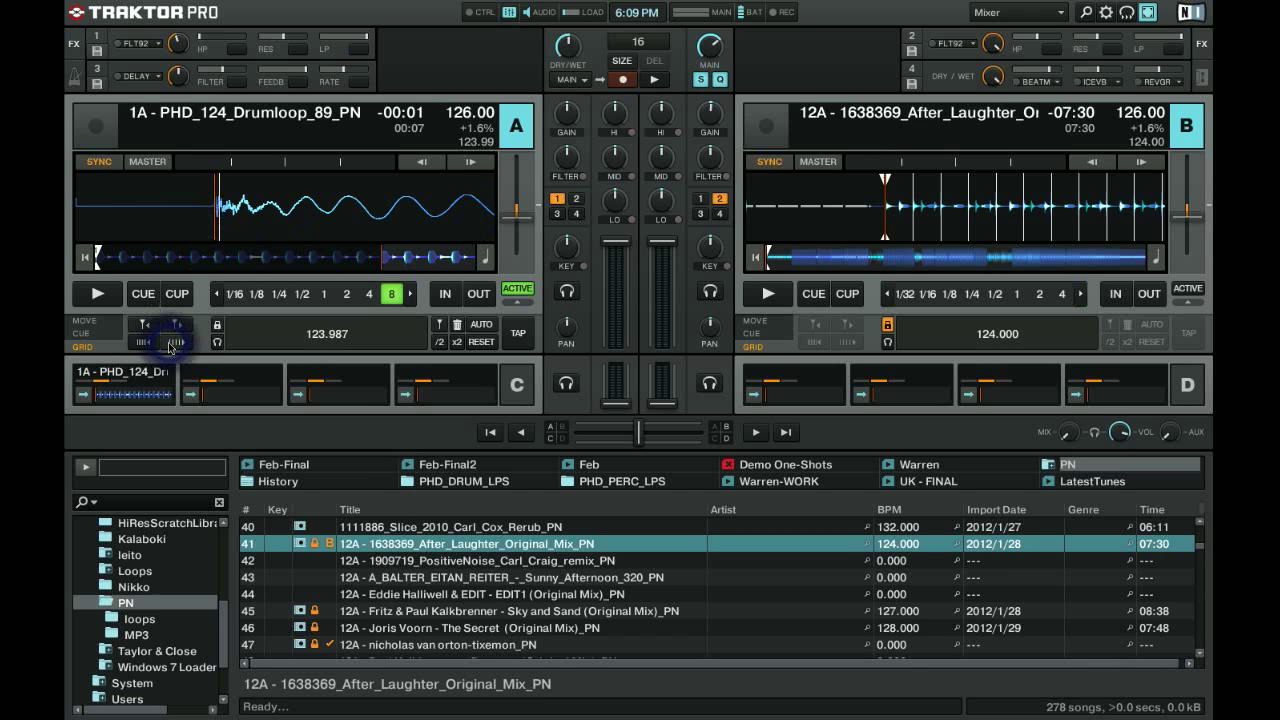
Enter 124 in deck A's BPM field to restore exactly 124.000 BPM
double_click(313, 342)
text(124)
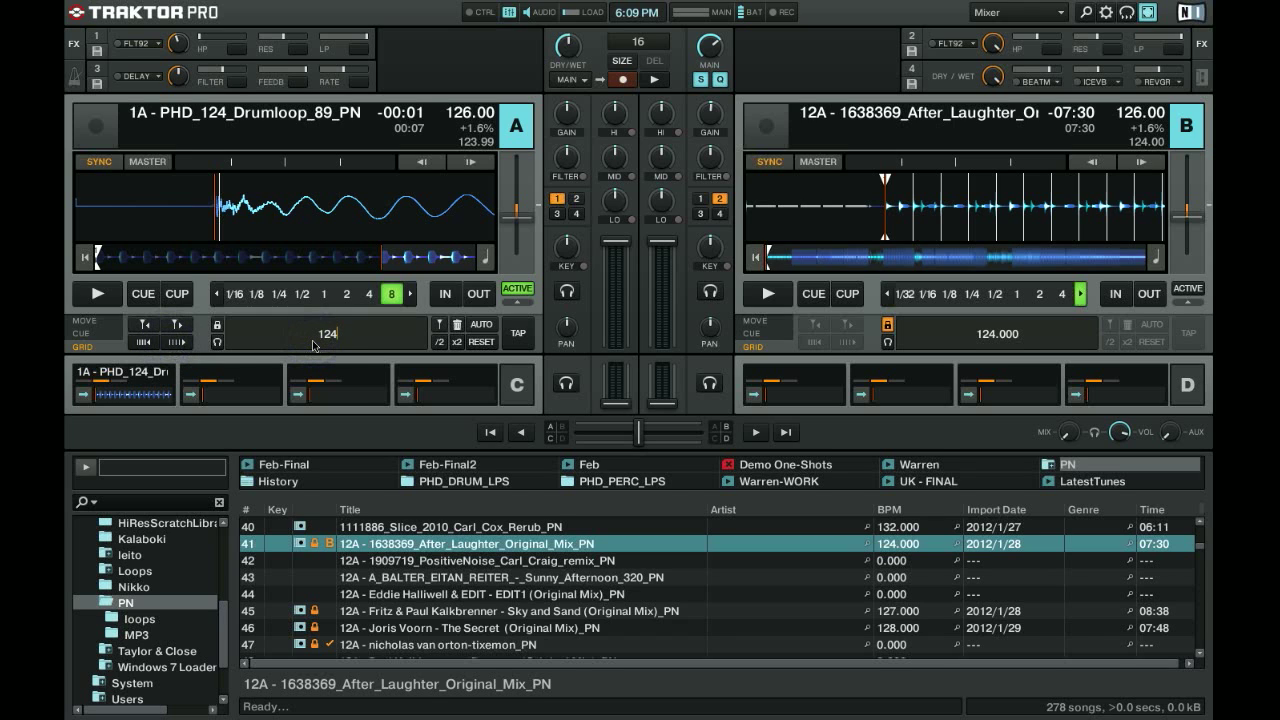
key(Return)
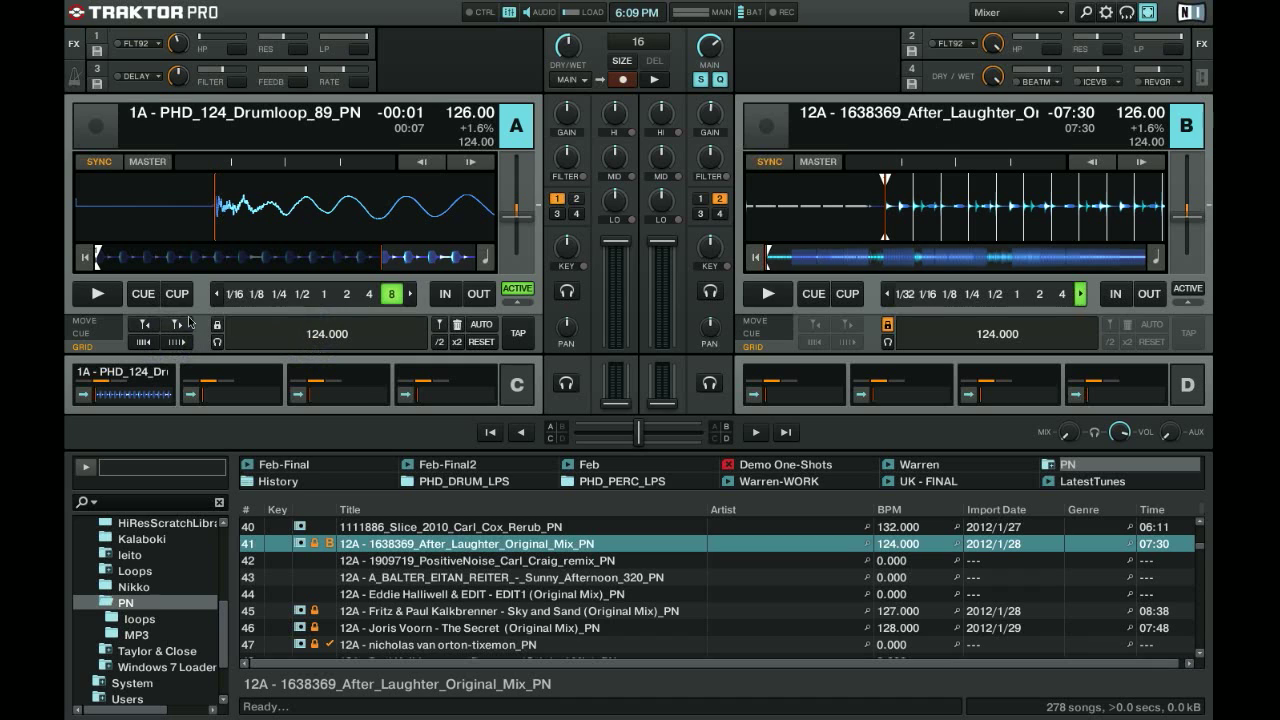
Zoom deck A out, jump to the loop start, and lock its 124 BPM beatgrid
click(490, 211)
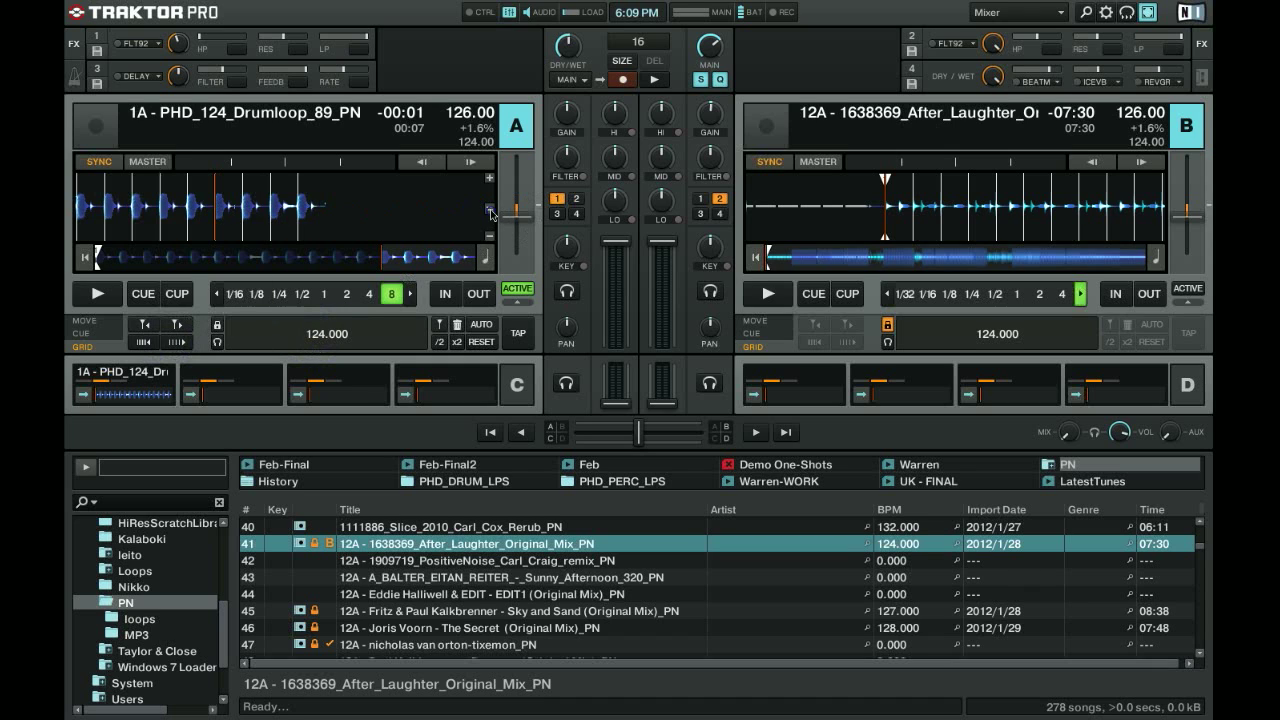
click(100, 257)
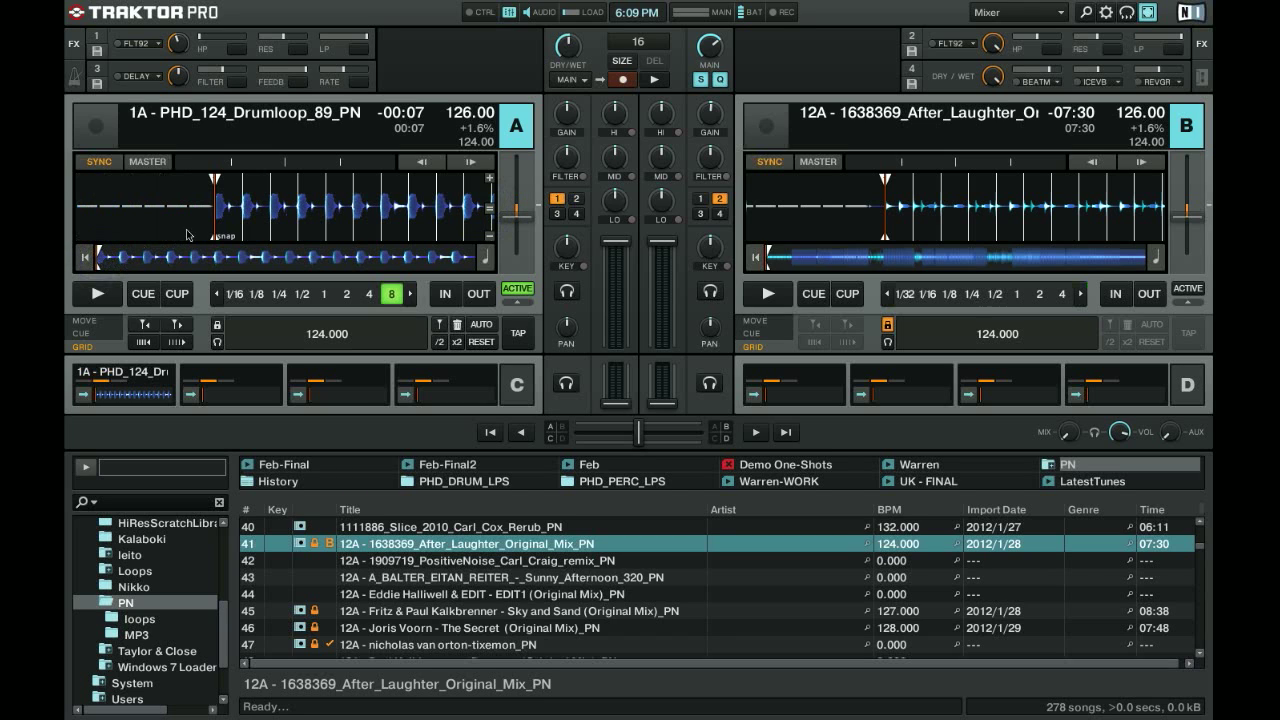
click(217, 325)
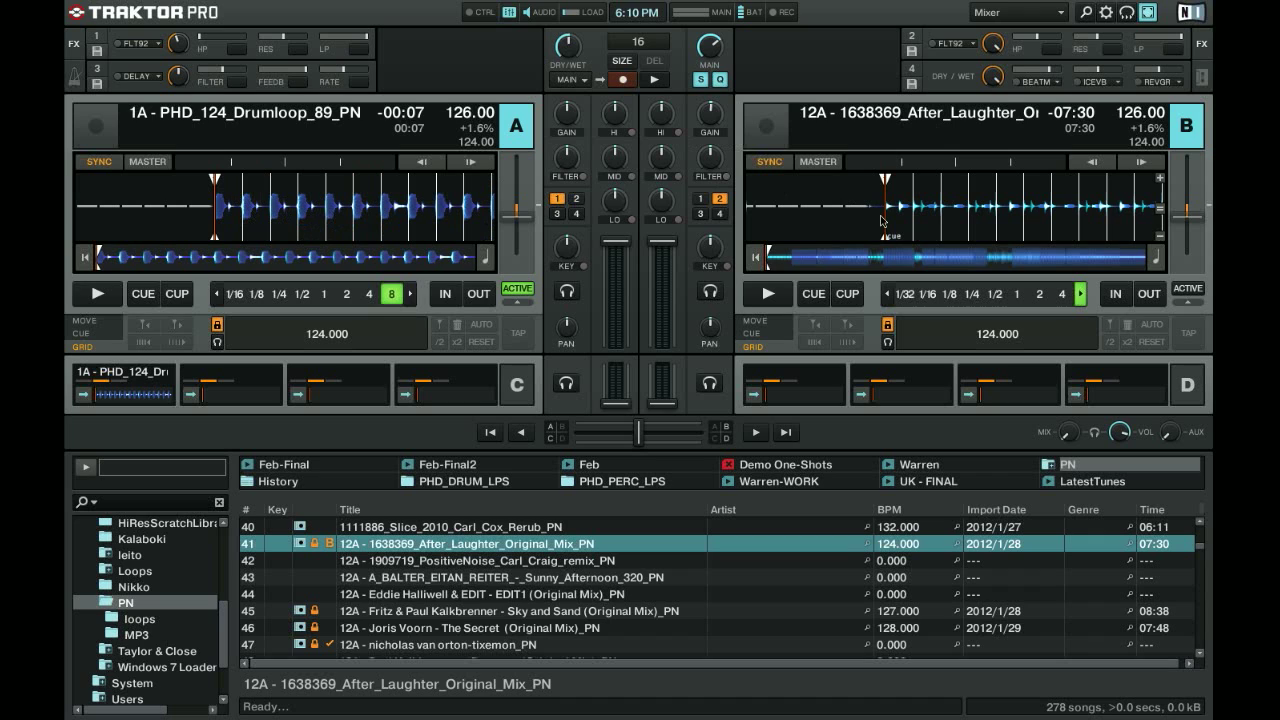
Unlock the After Laughter beatgrid, zoom in, and nudge its first marker onto the opening kick
click(887, 325)
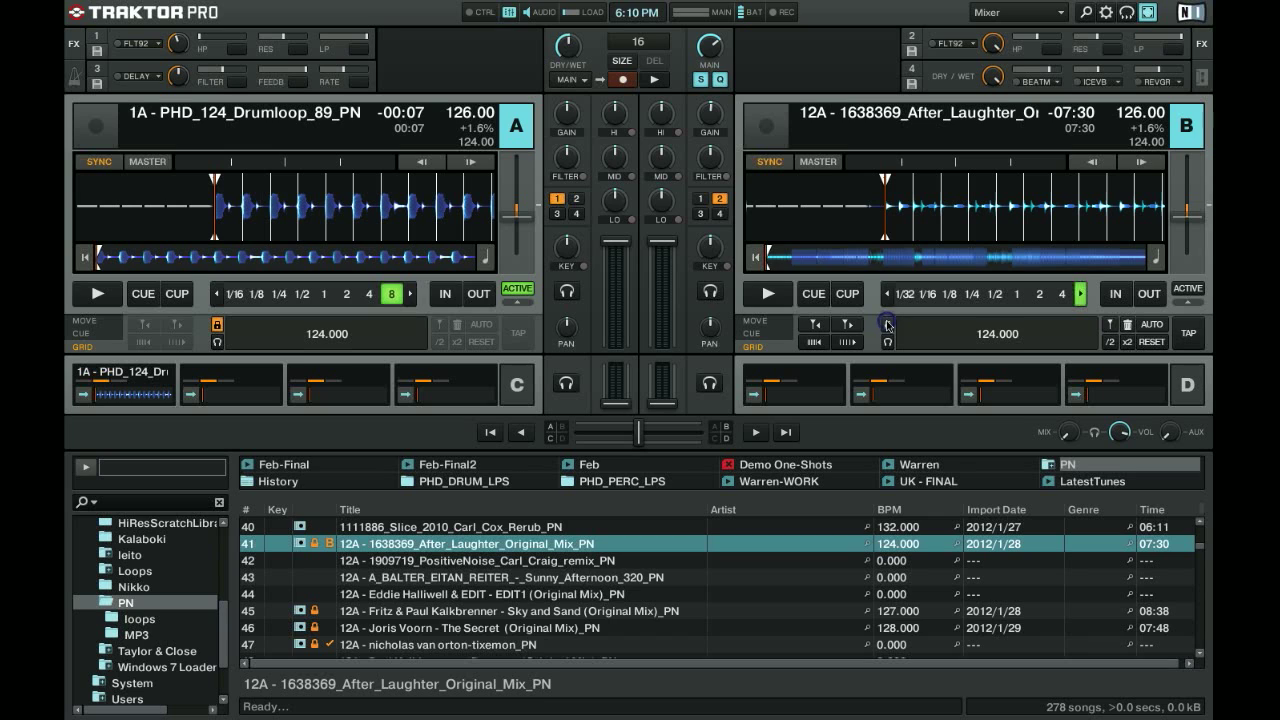
click(884, 201)
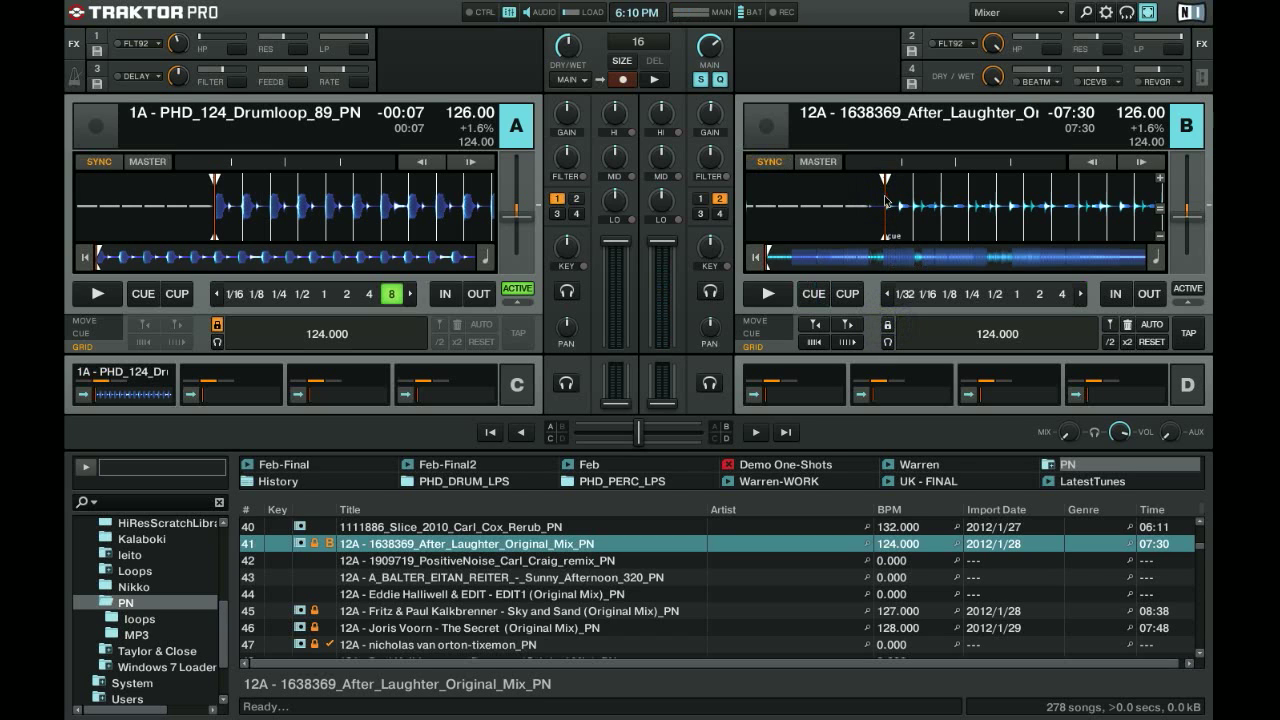
click(1160, 181)
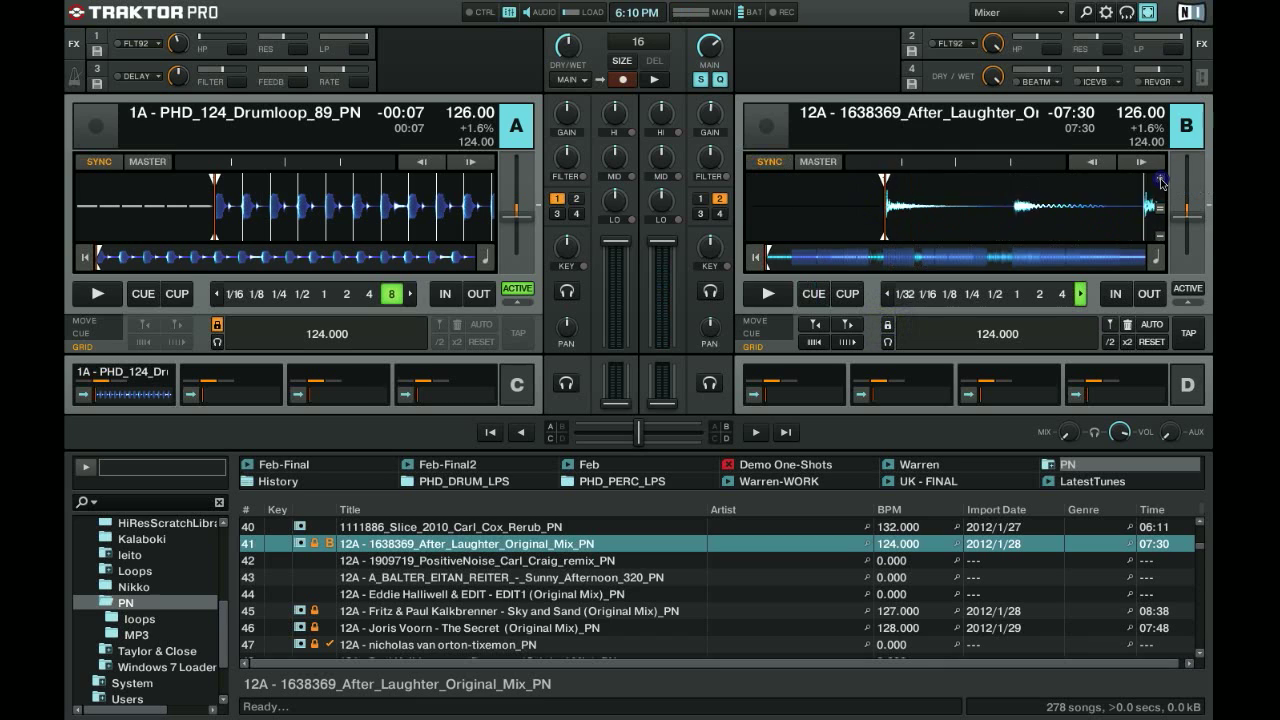
click(1160, 181)
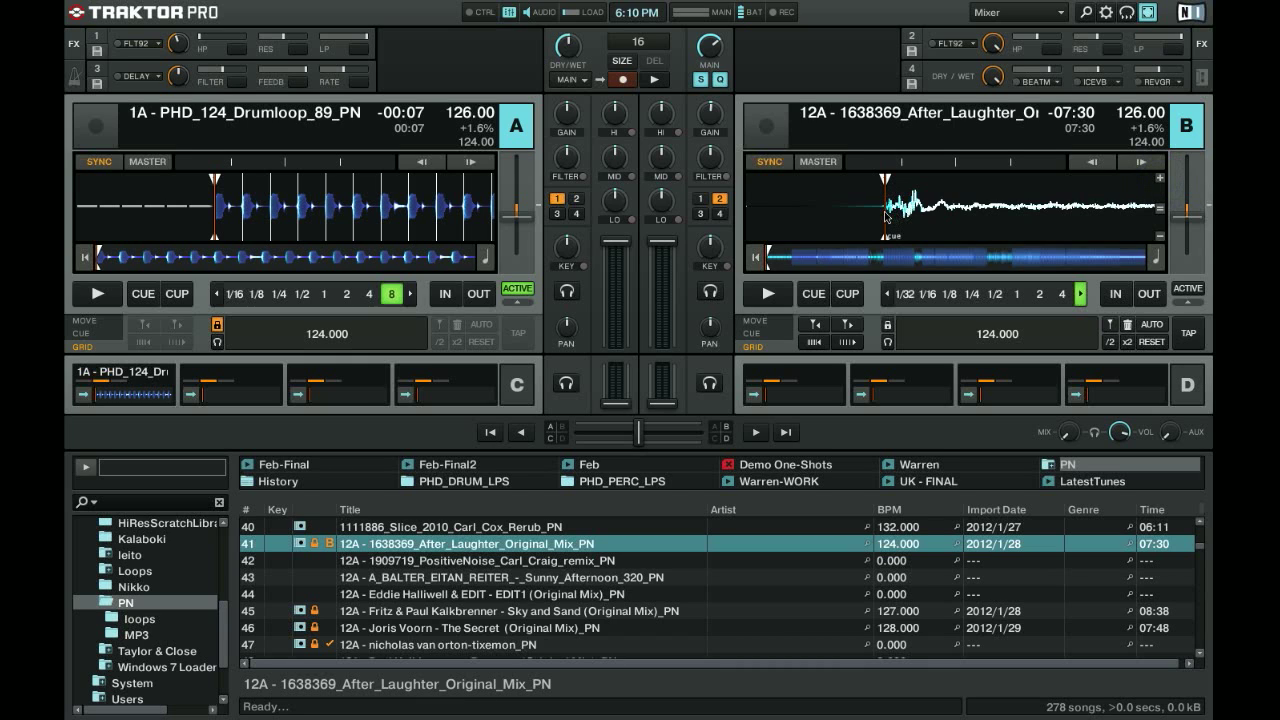
click(815, 325)
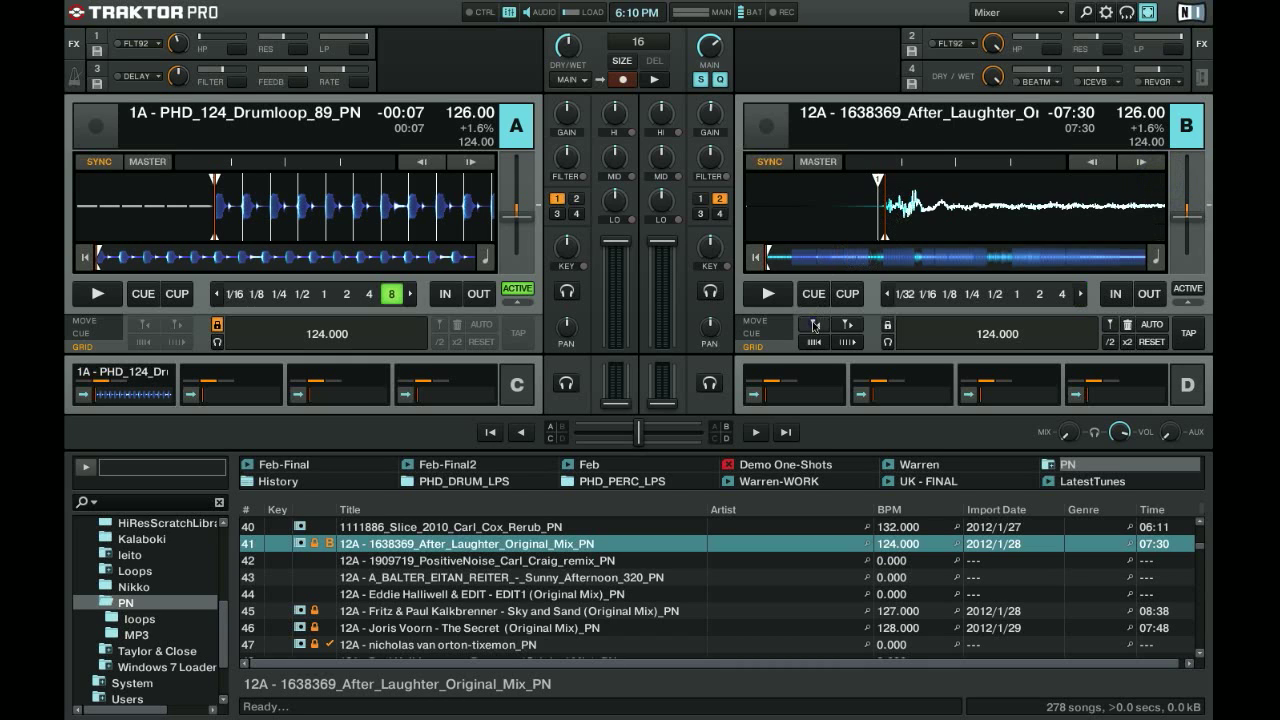
click(816, 326)
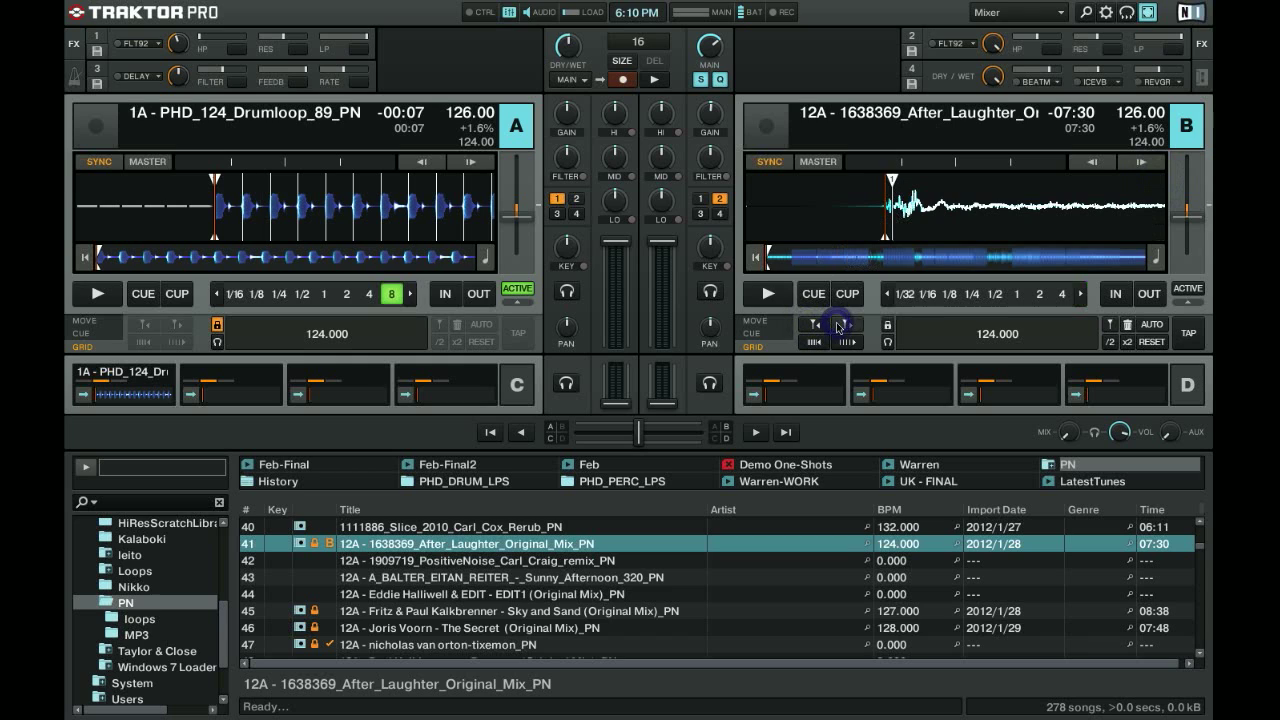
click(819, 327)
click(815, 326)
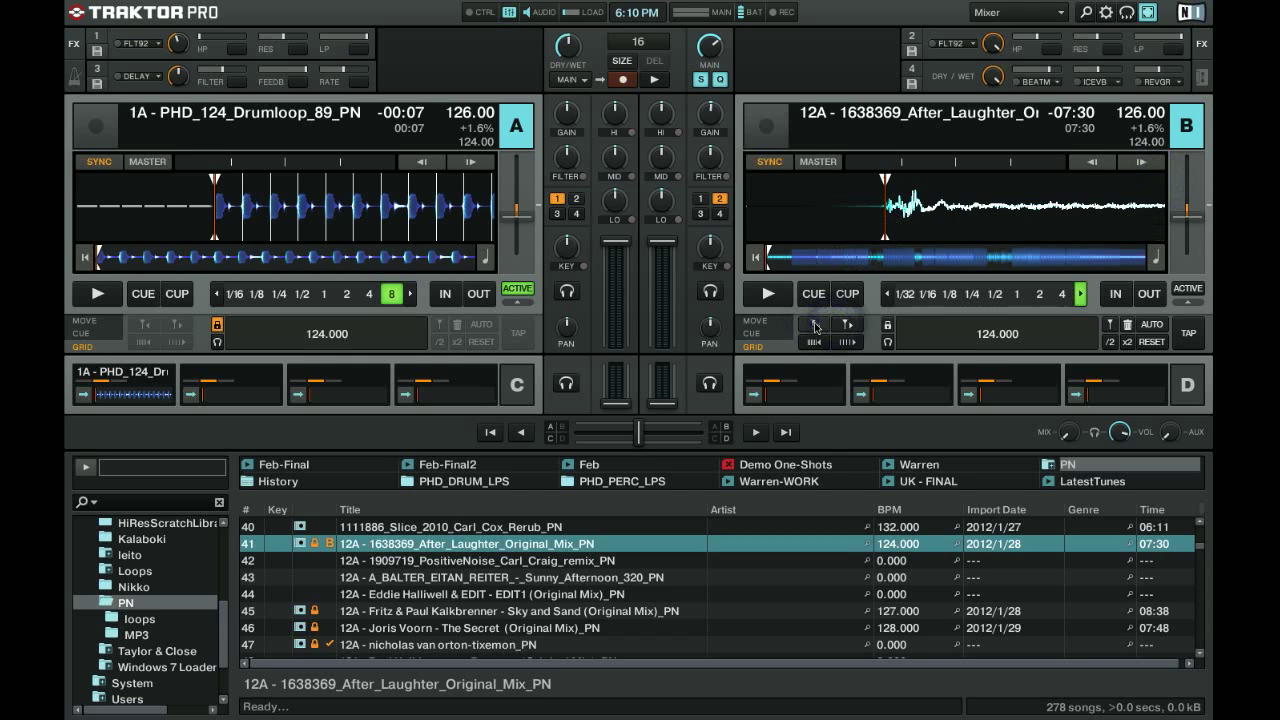
Jump through the After Laughter track to near its end, checking grid alignment
click(824, 262)
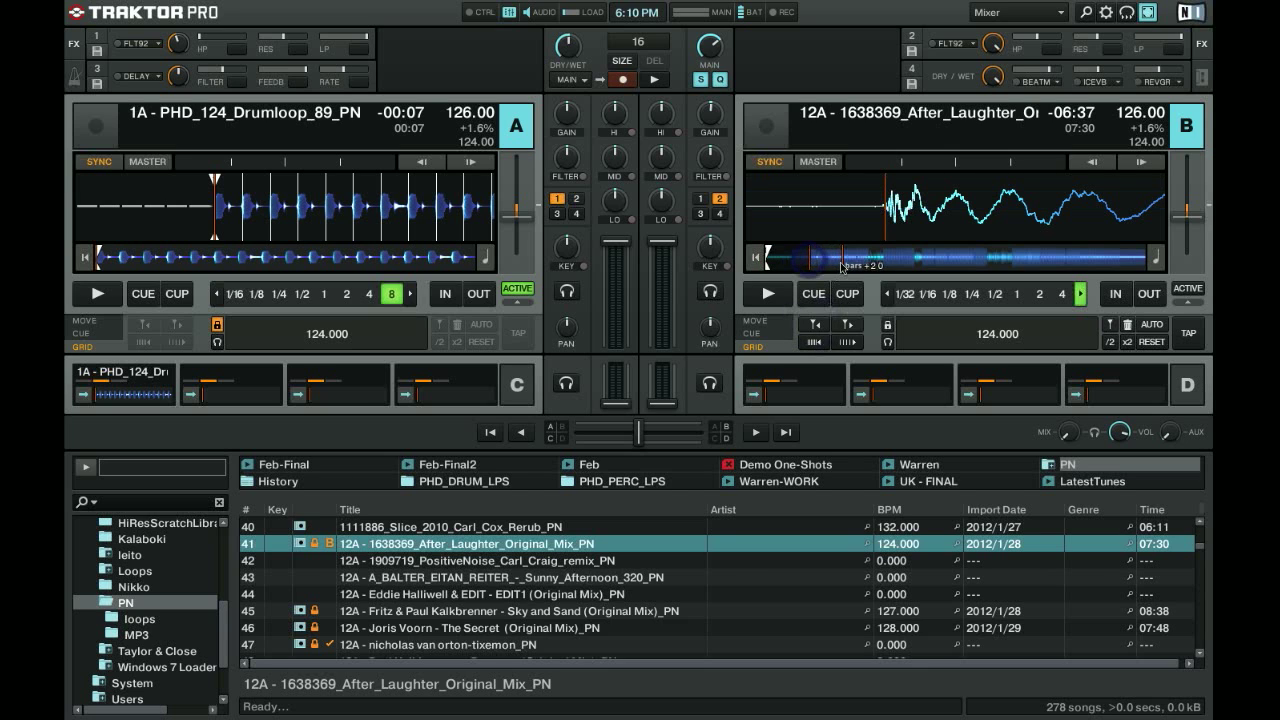
click(843, 262)
click(937, 266)
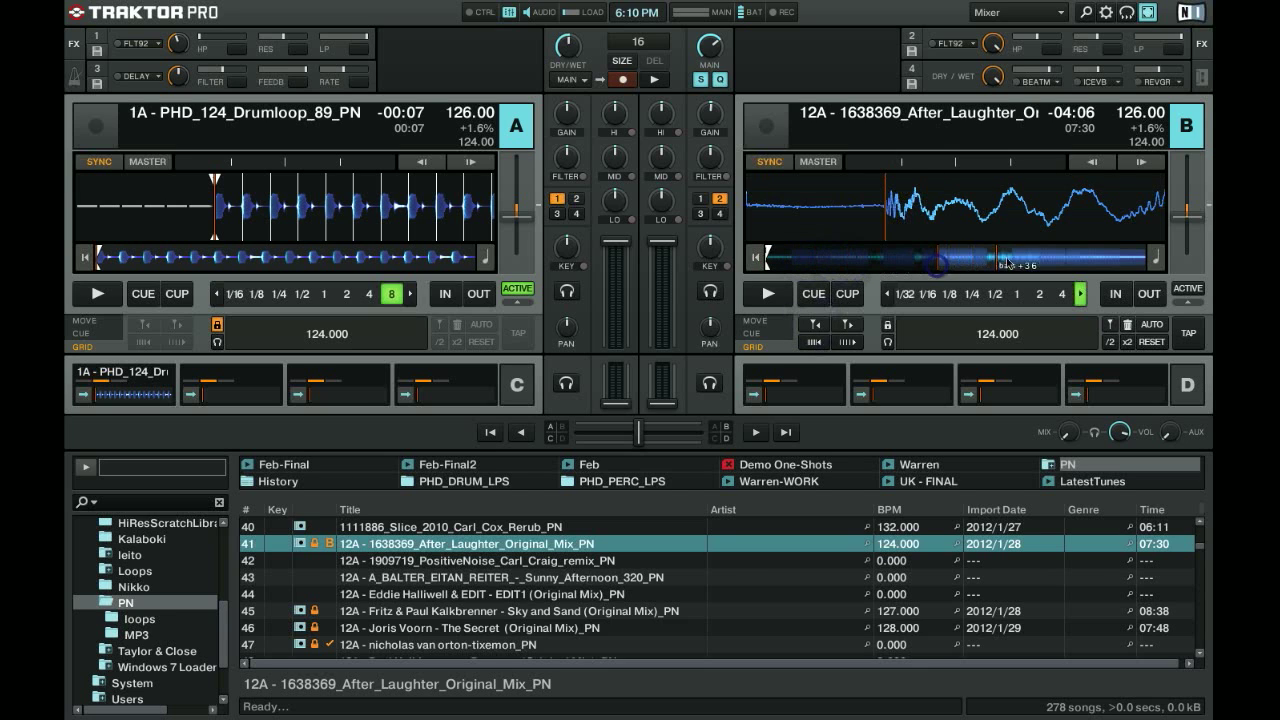
click(1038, 260)
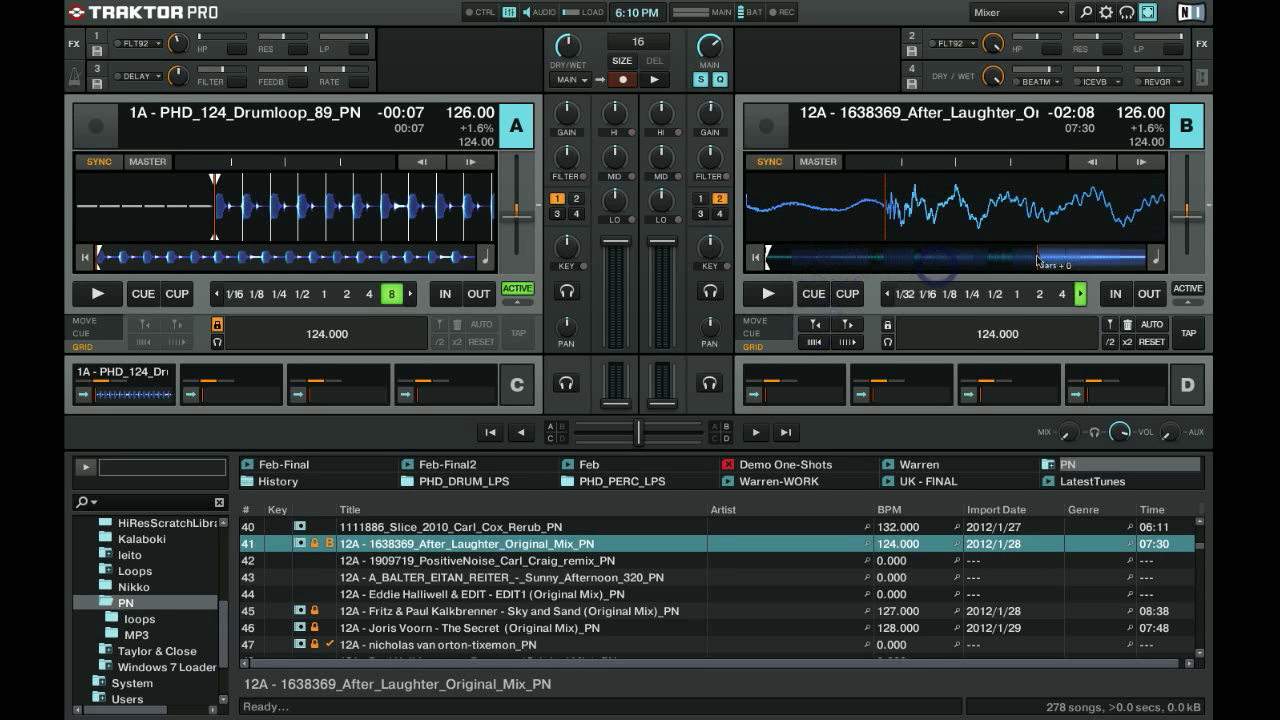
click(1115, 260)
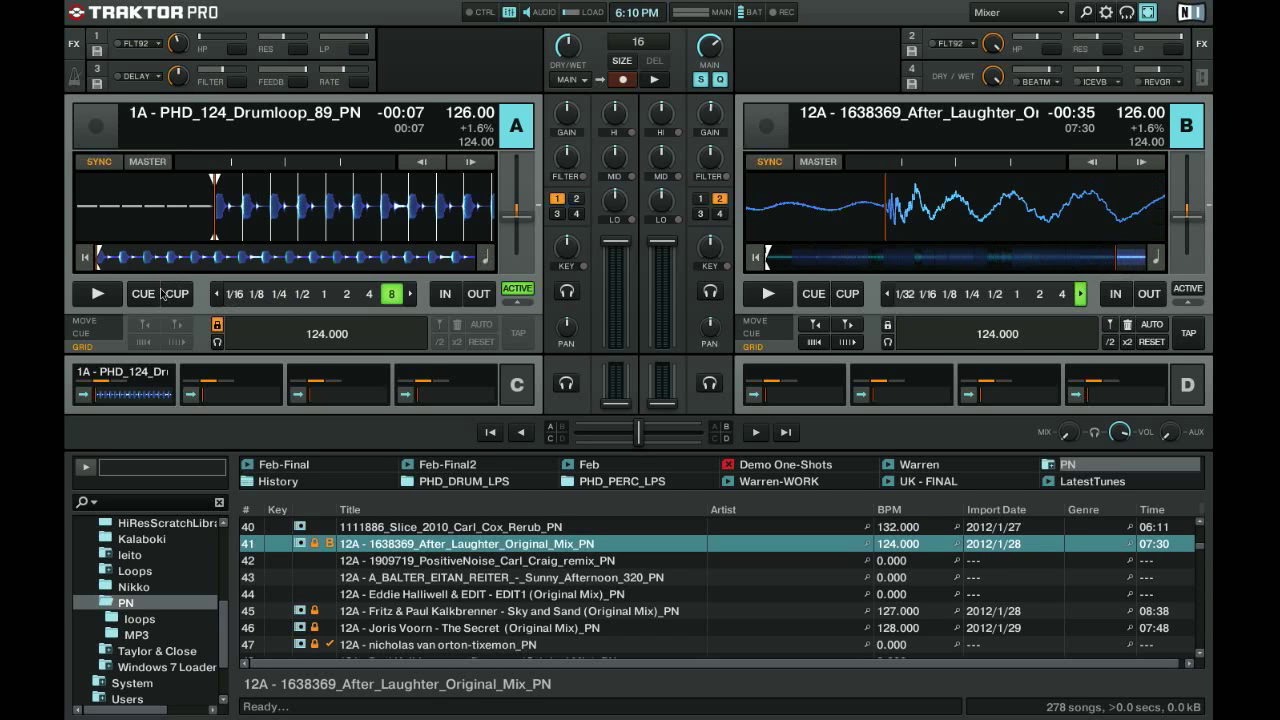
Loop 8 beats of the drum loop, play both decks, and nudge deck B's grid by ear
key(l)
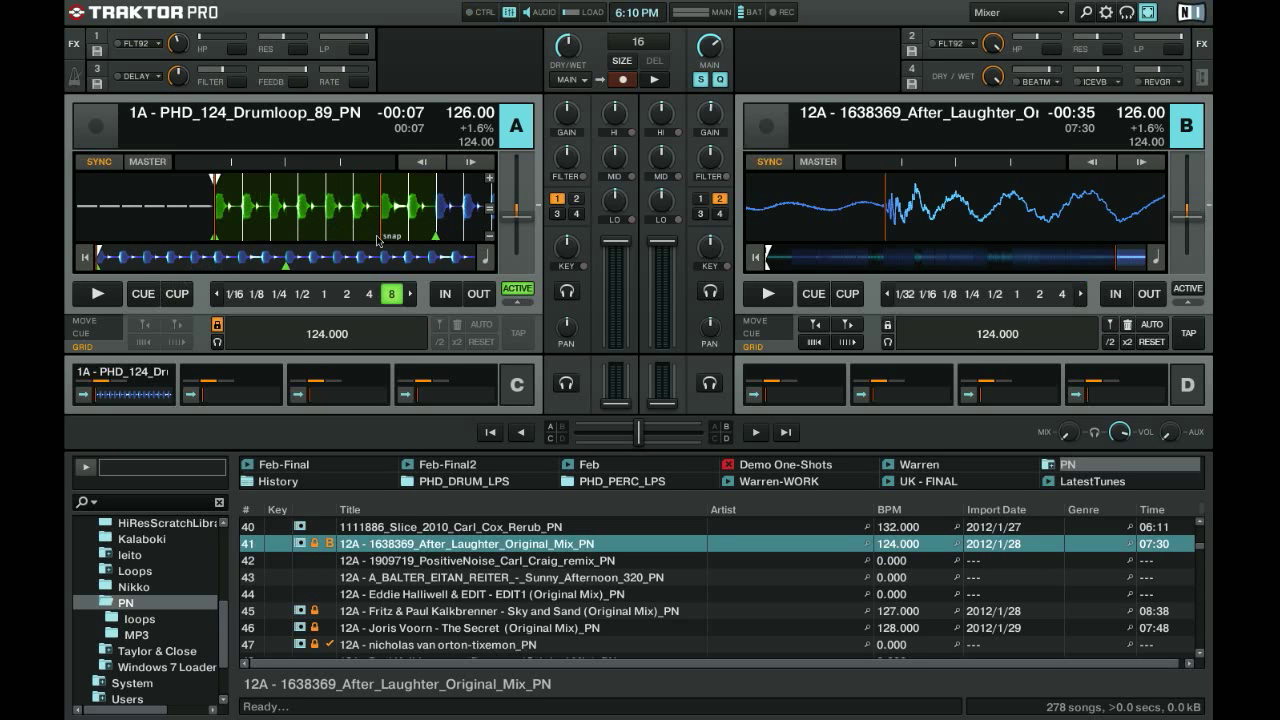
key(space)
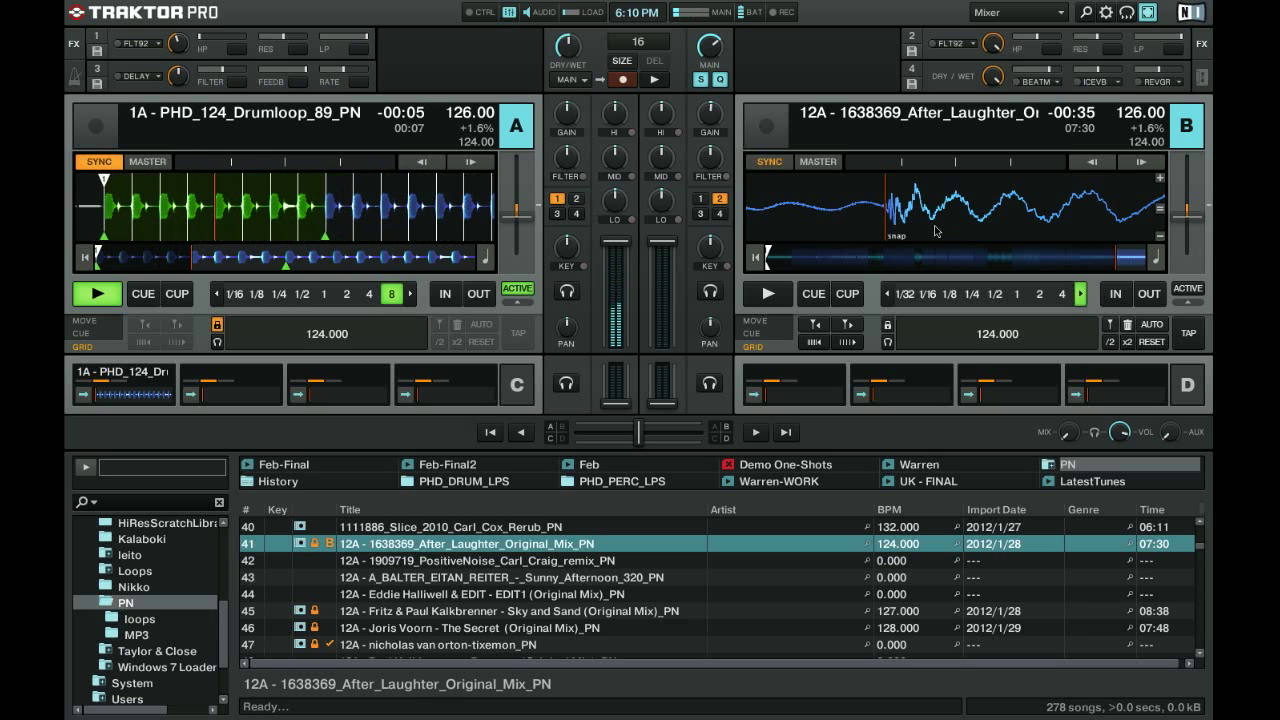
click(766, 295)
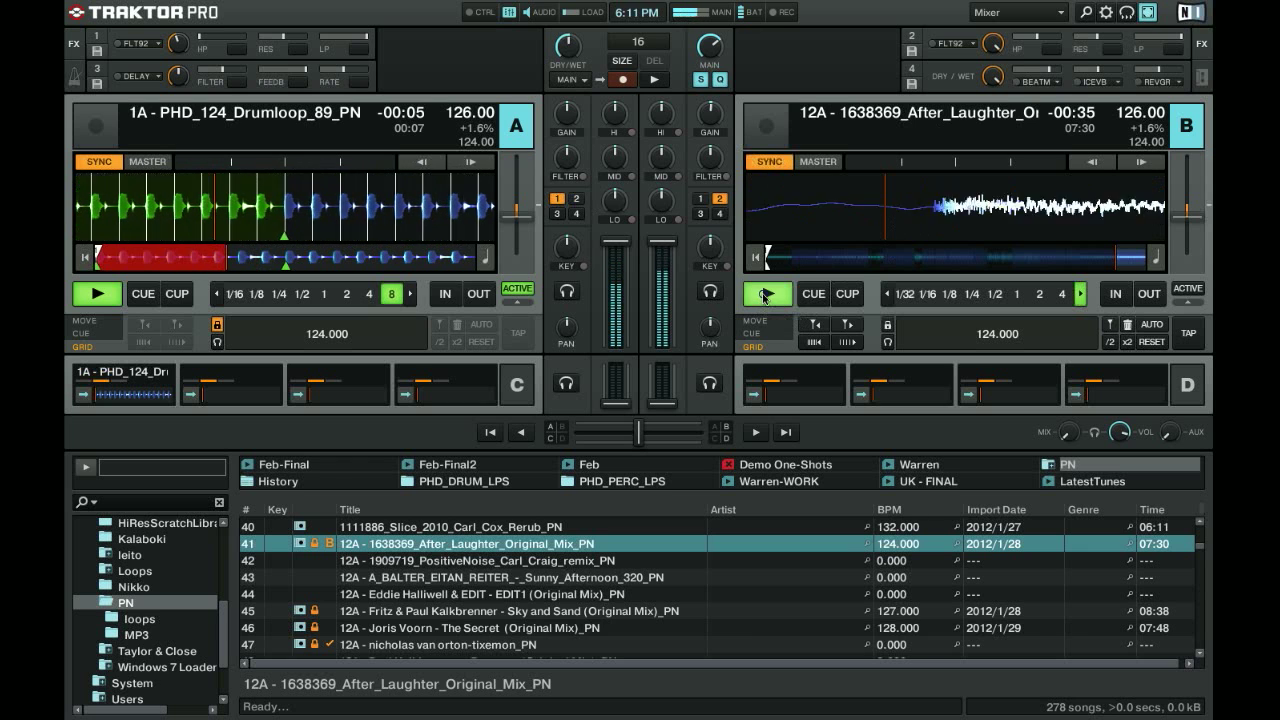
click(815, 325)
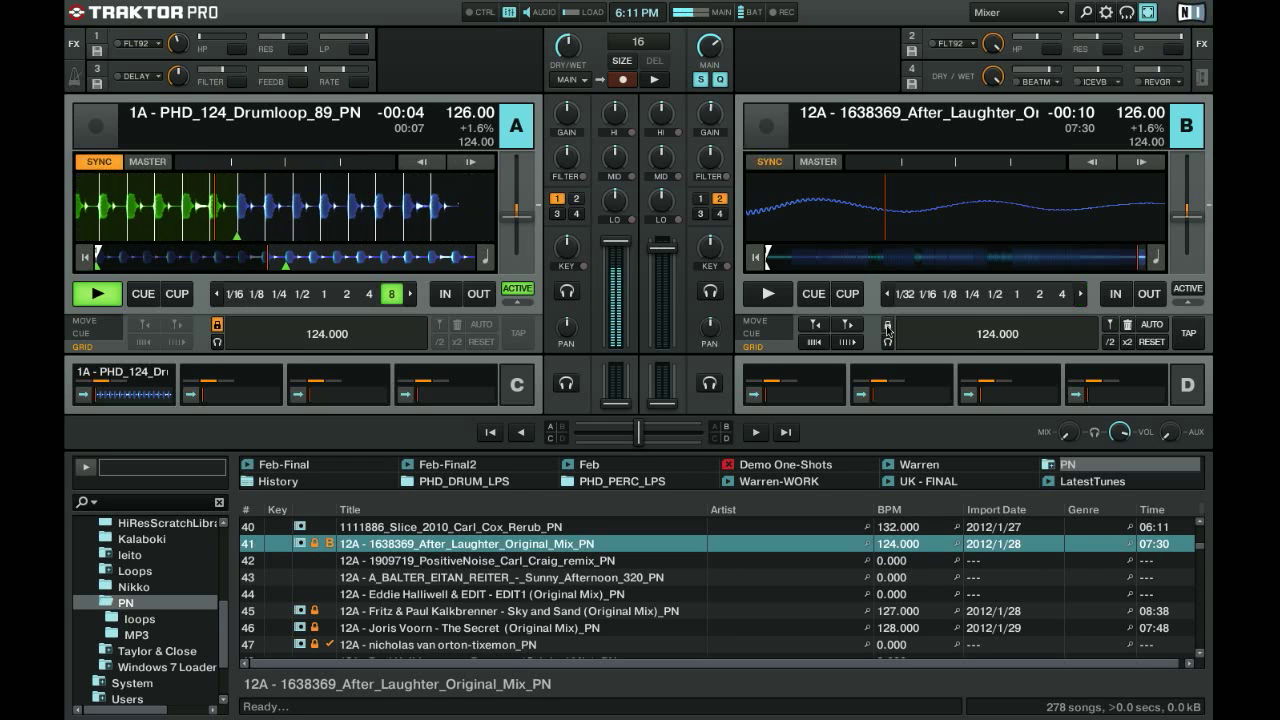
Lock the After Laughter grid, zoom out, and load the PositiveNoise Carl Craig remix onto deck B
click(887, 327)
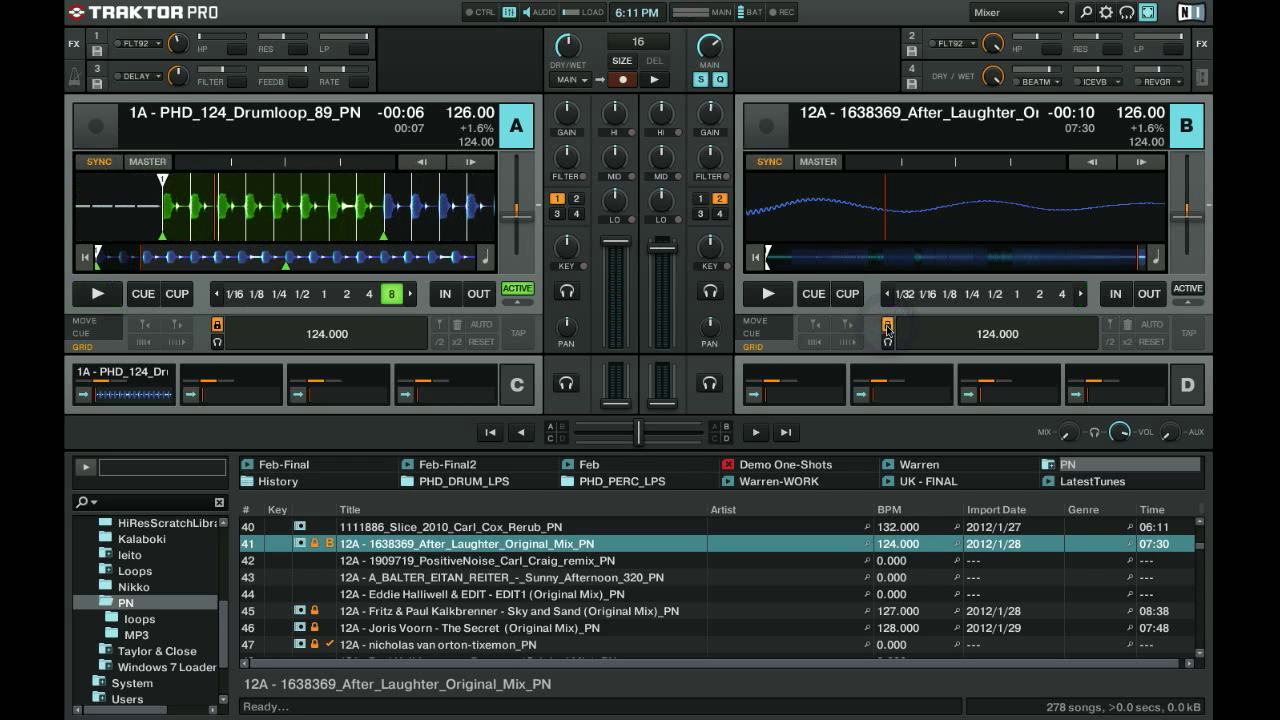
click(1161, 211)
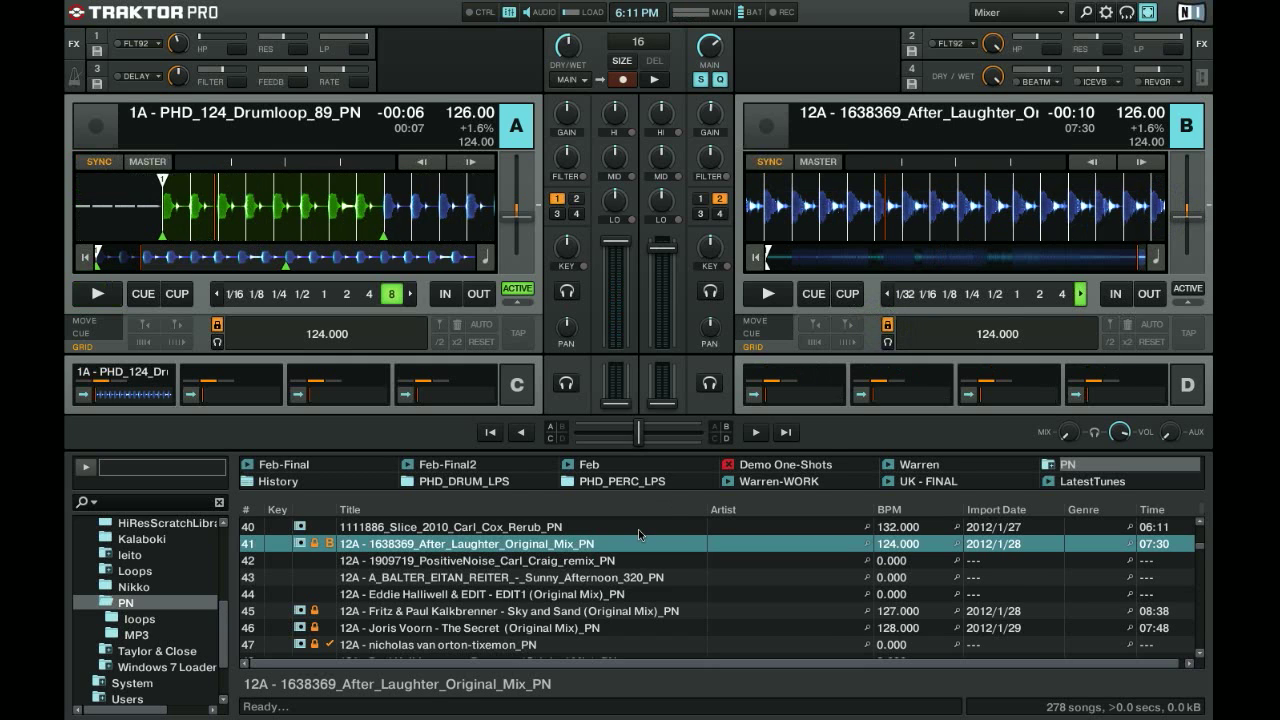
click(441, 561)
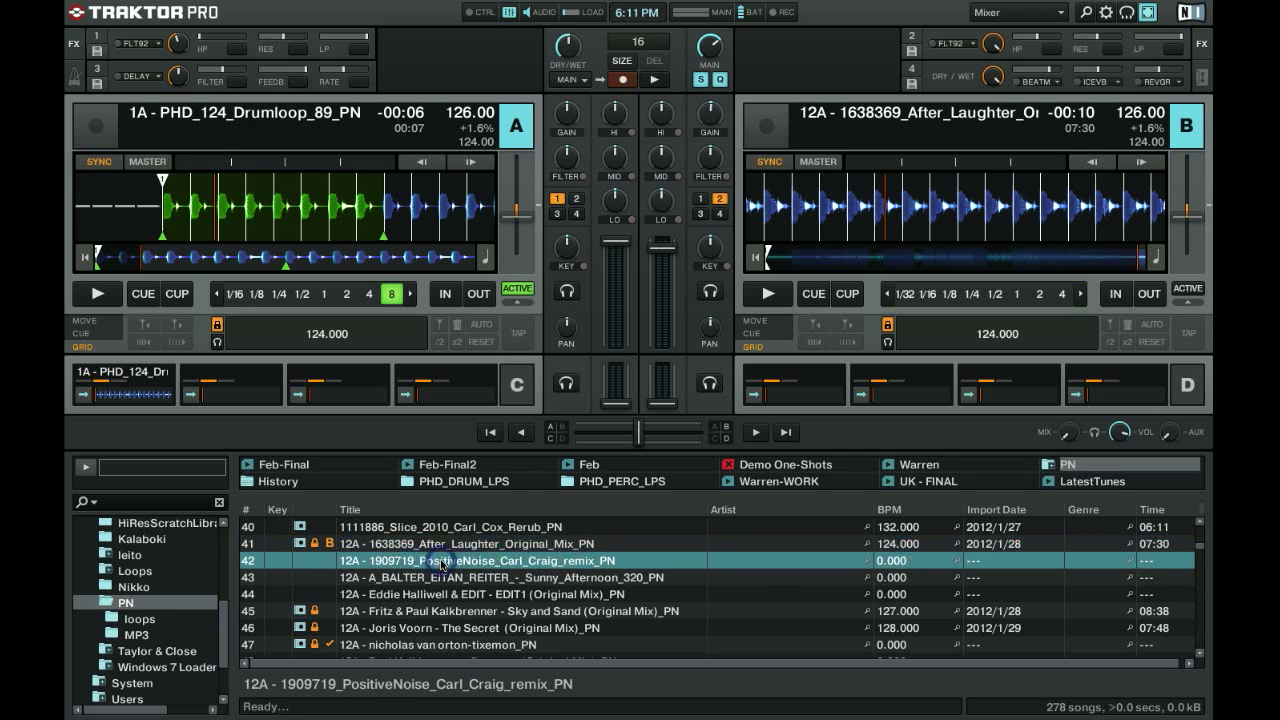
key(ctrl+Right)
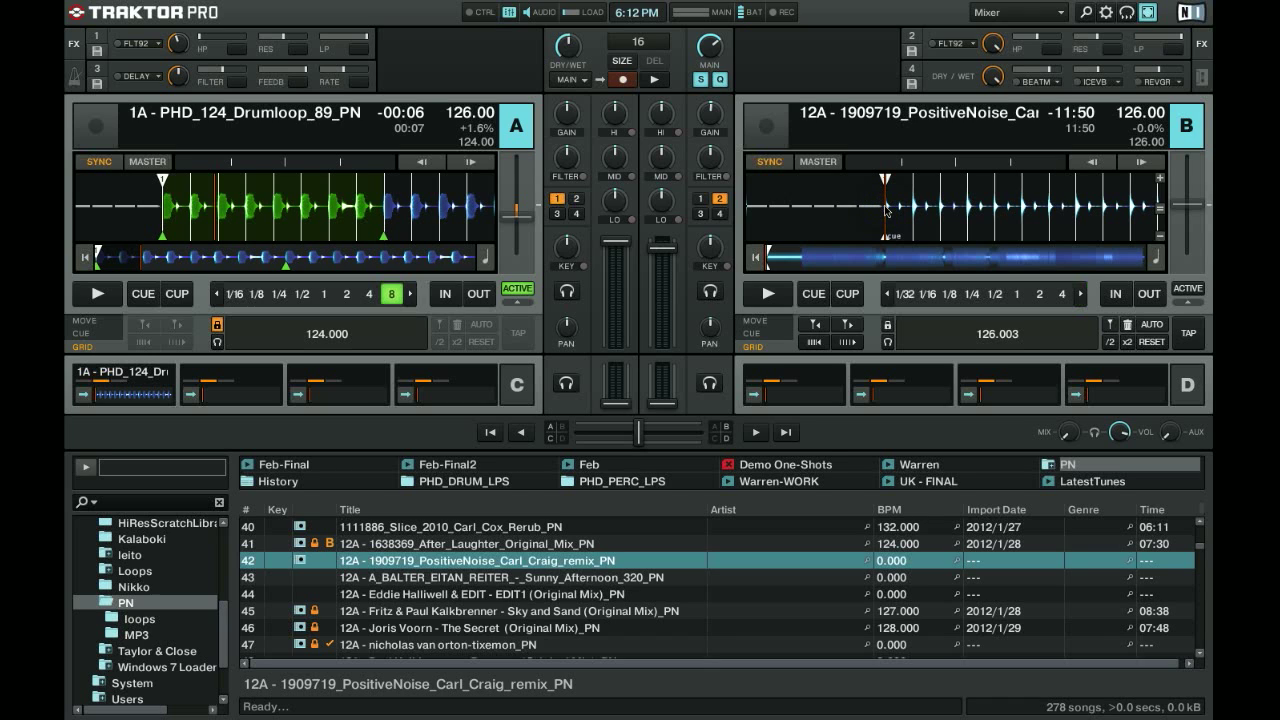
Zoom in on the PositiveNoise remix's first kick and fine-tune its beatgrid onto it
click(1160, 180)
click(1160, 180)
click(1160, 180)
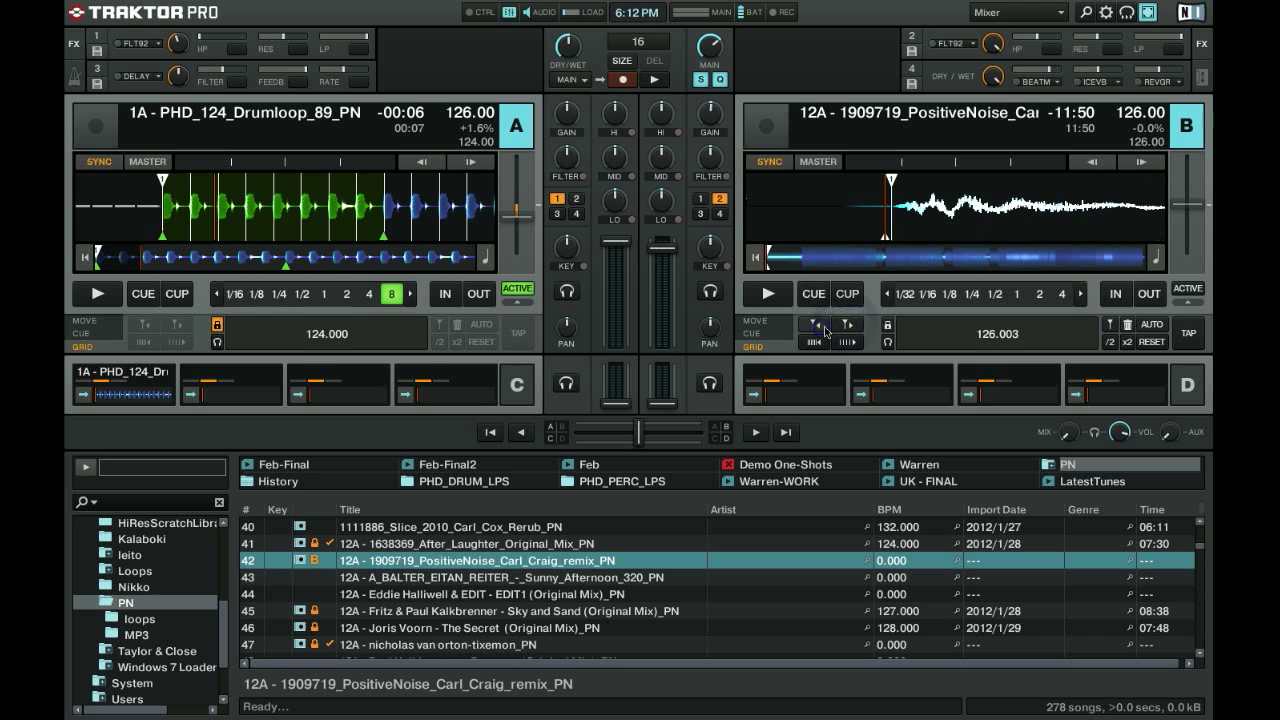
click(818, 328)
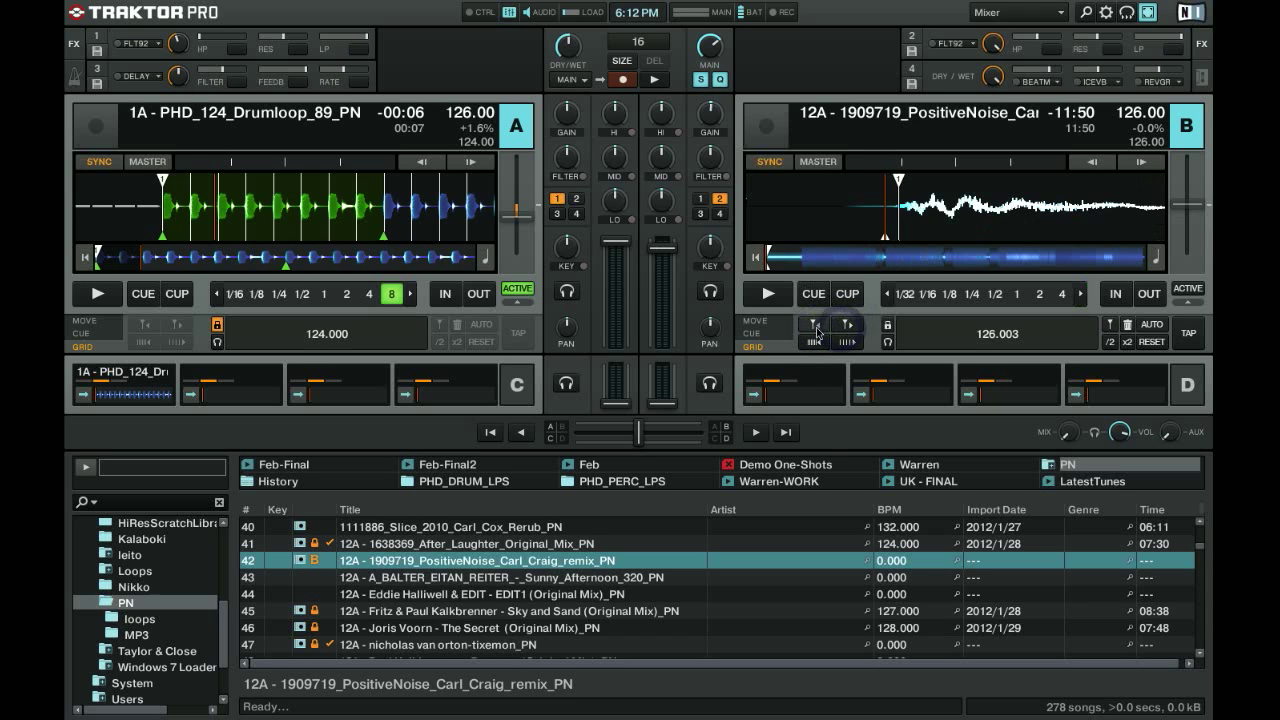
click(818, 328)
click(817, 329)
click(816, 328)
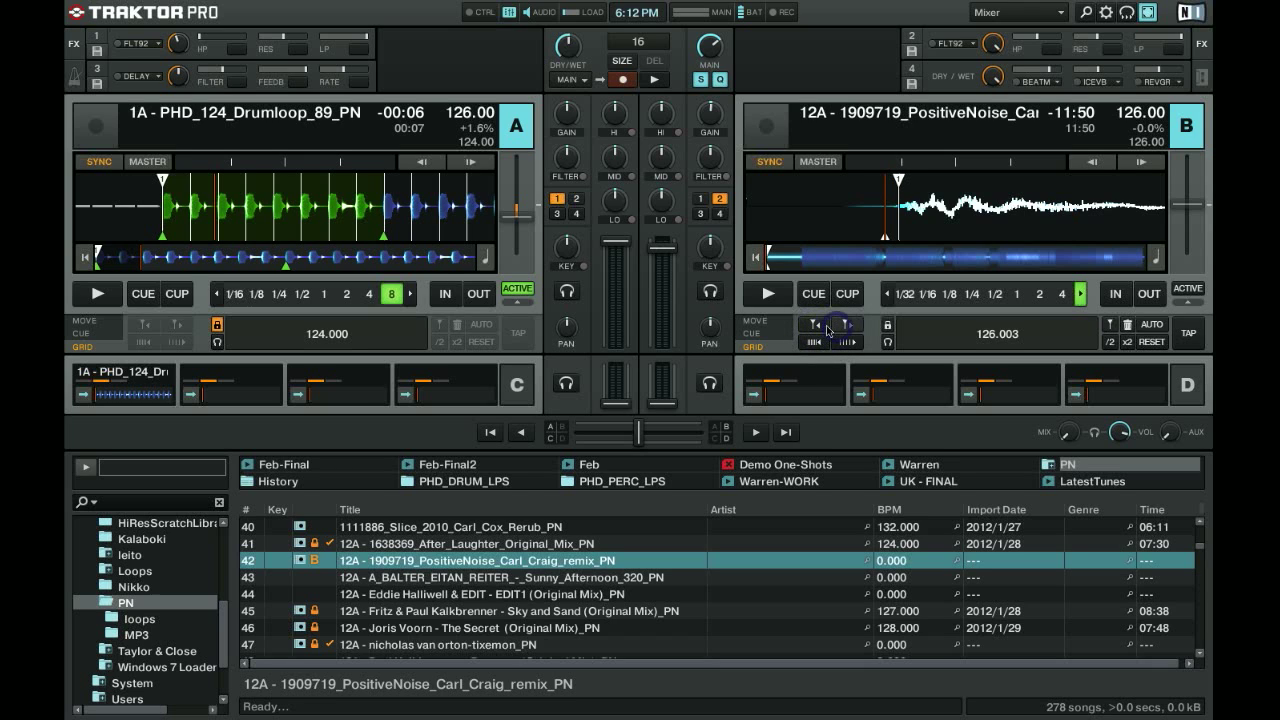
click(816, 328)
click(815, 327)
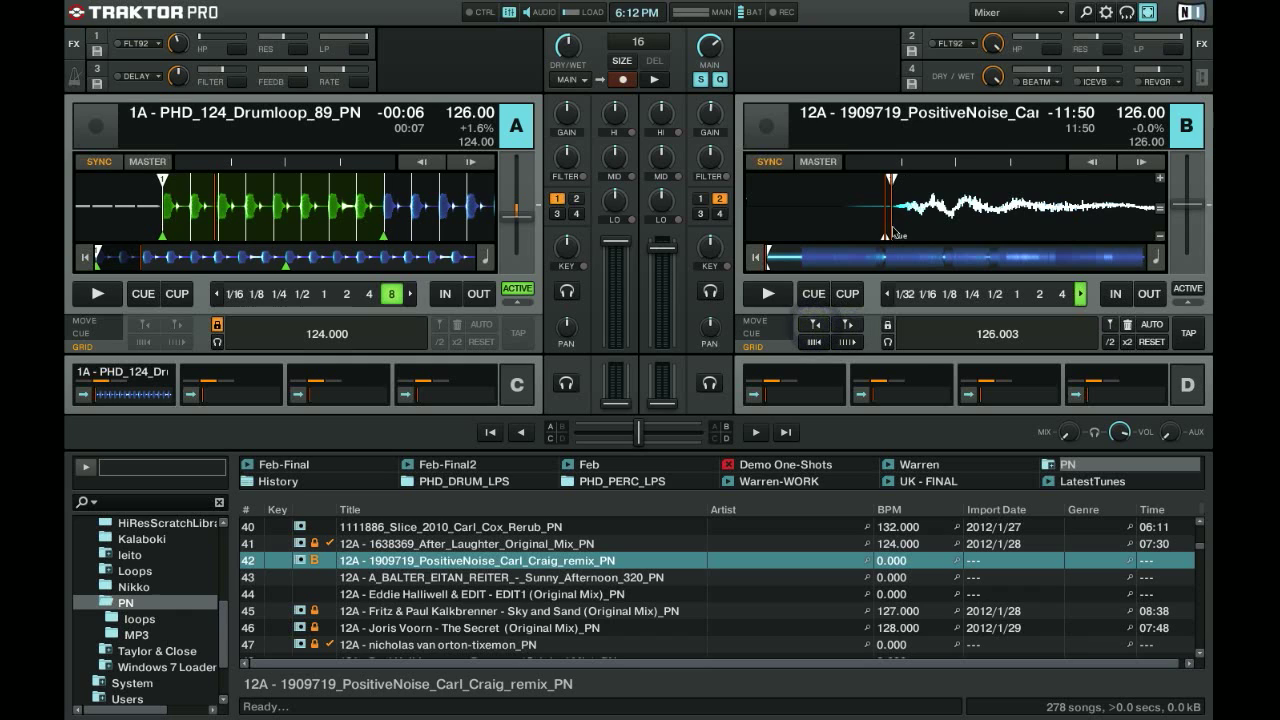
Jump from an early section to near the track's end, checking the 126.003 BPM grid
click(816, 264)
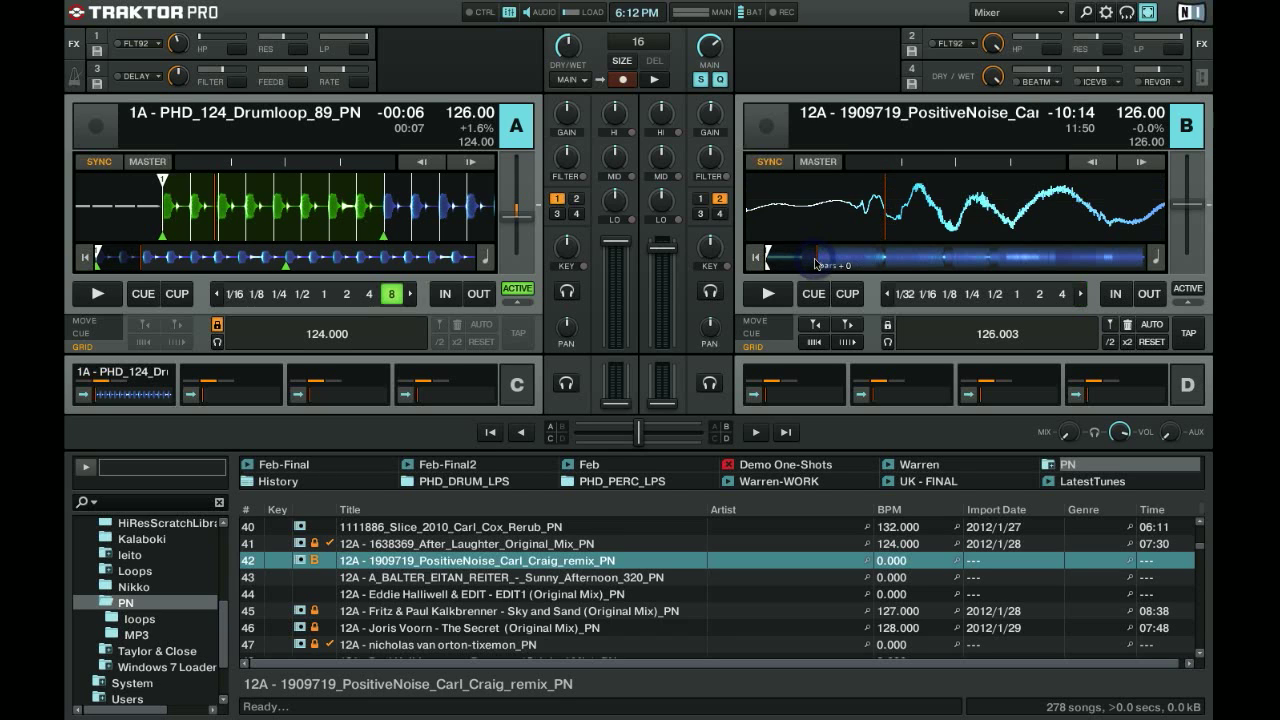
click(917, 258)
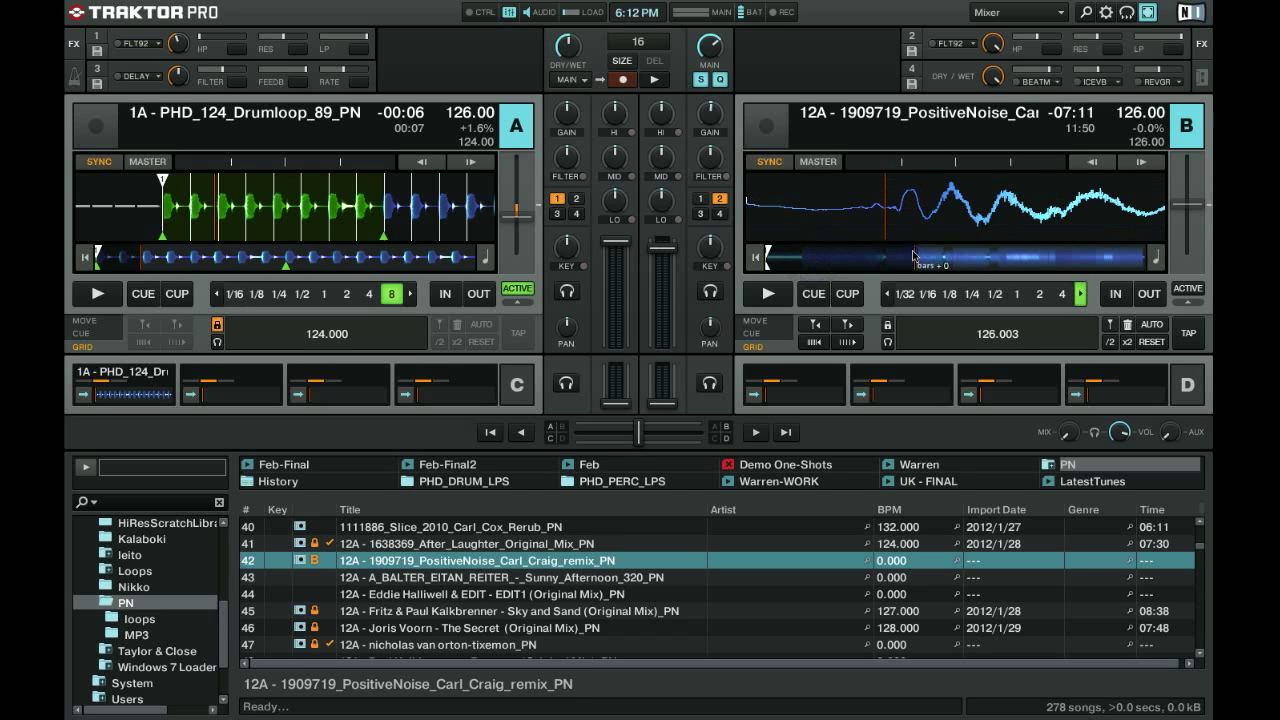
click(990, 254)
click(1077, 256)
click(1137, 262)
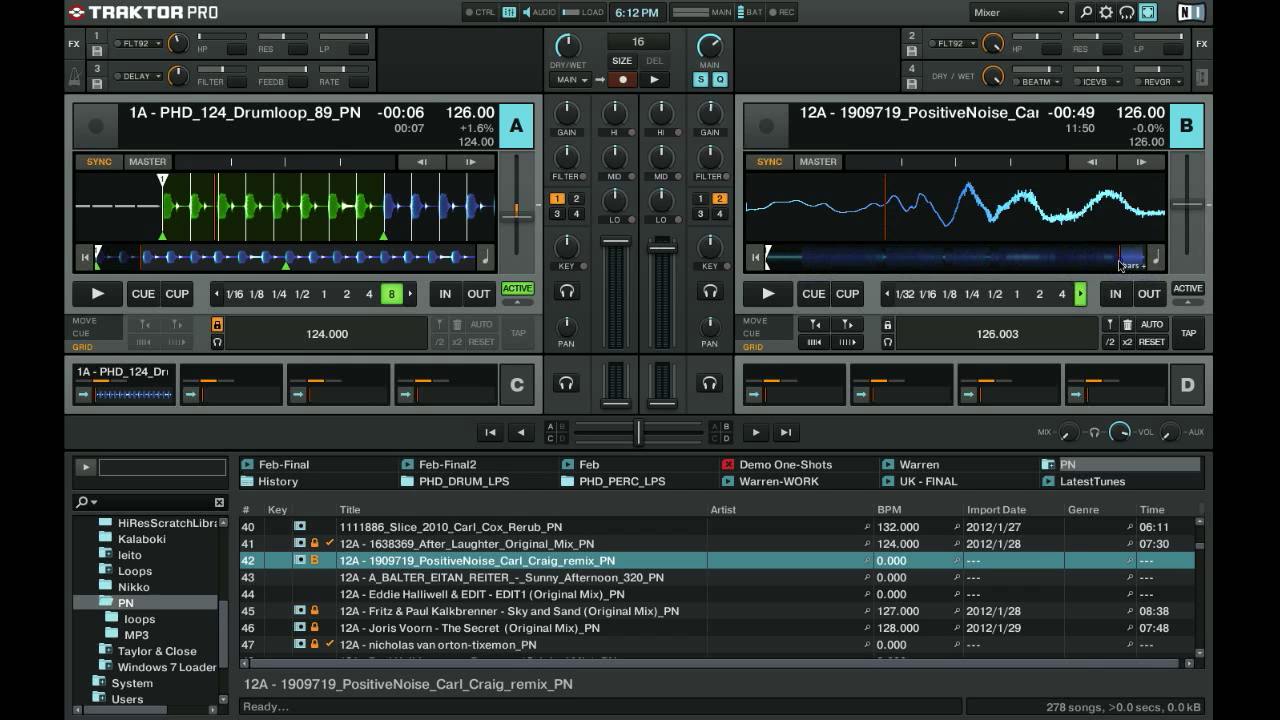
click(1116, 262)
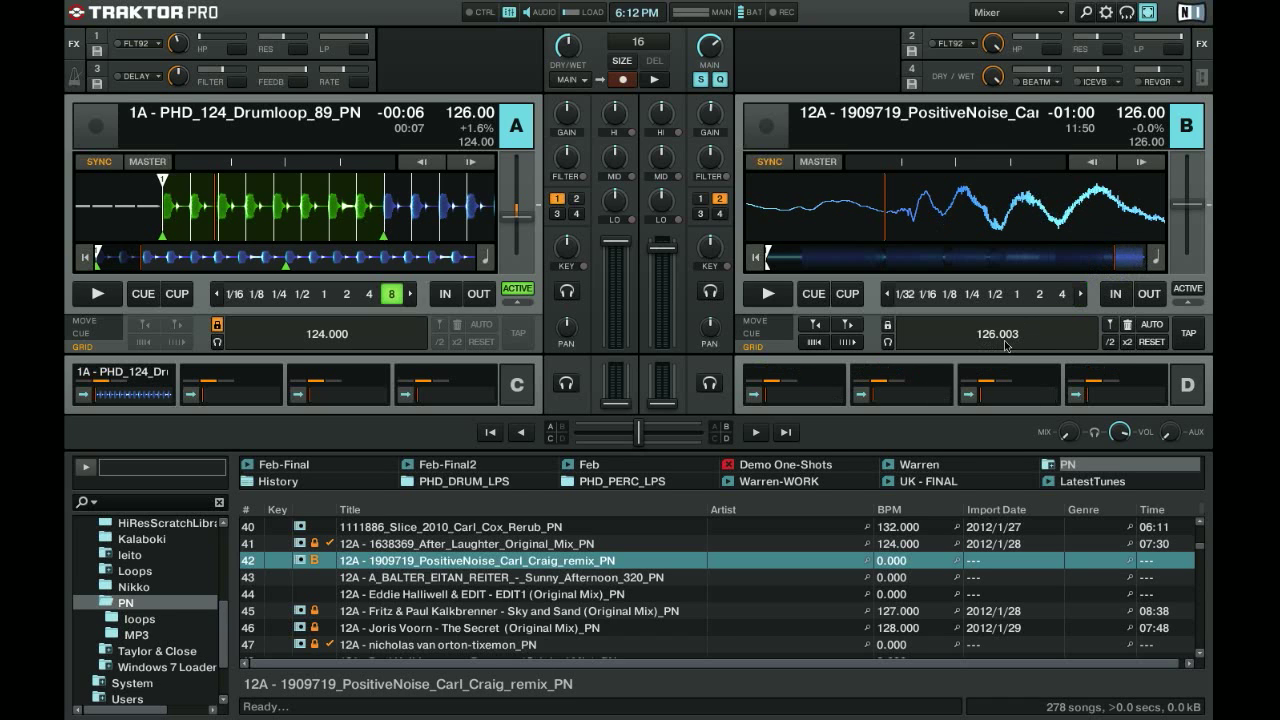
Lower deck B's grid tempo step by step down to 126.000 BPM
click(849, 342)
click(849, 342)
click(849, 342)
click(849, 342)
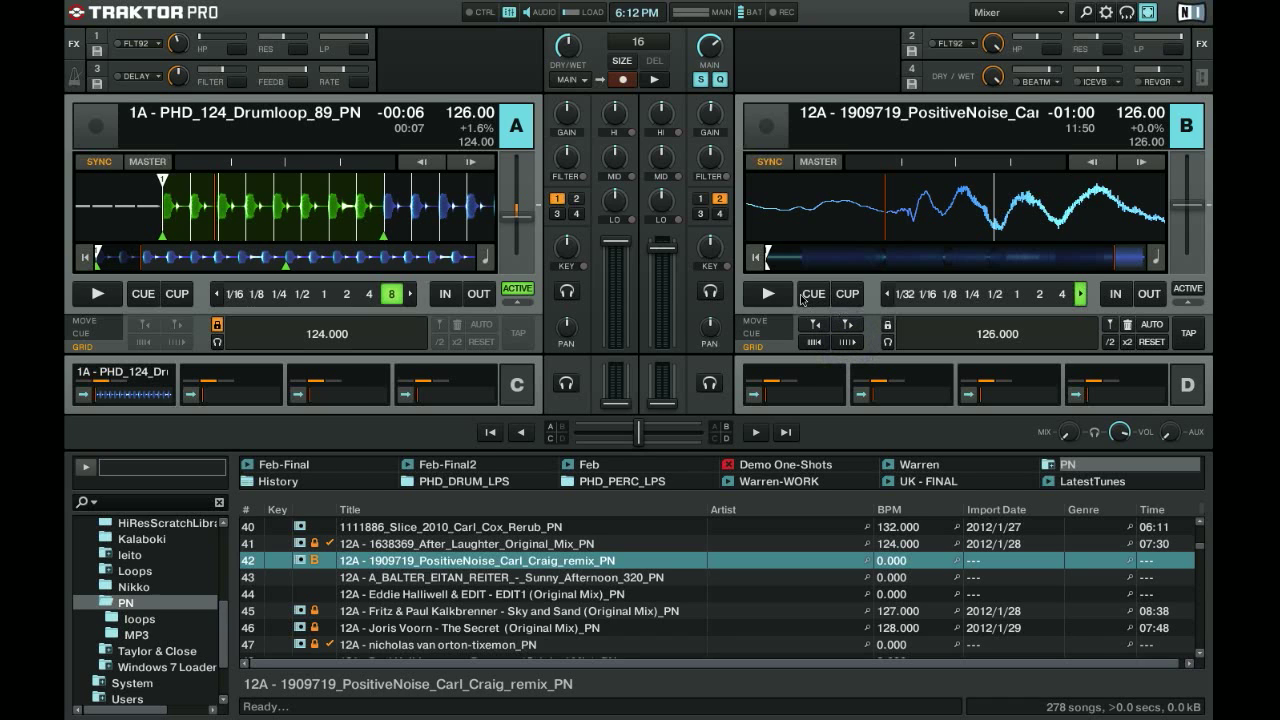
Jump between the start, middle and end of deck B's track to compare grid alignment
click(798, 256)
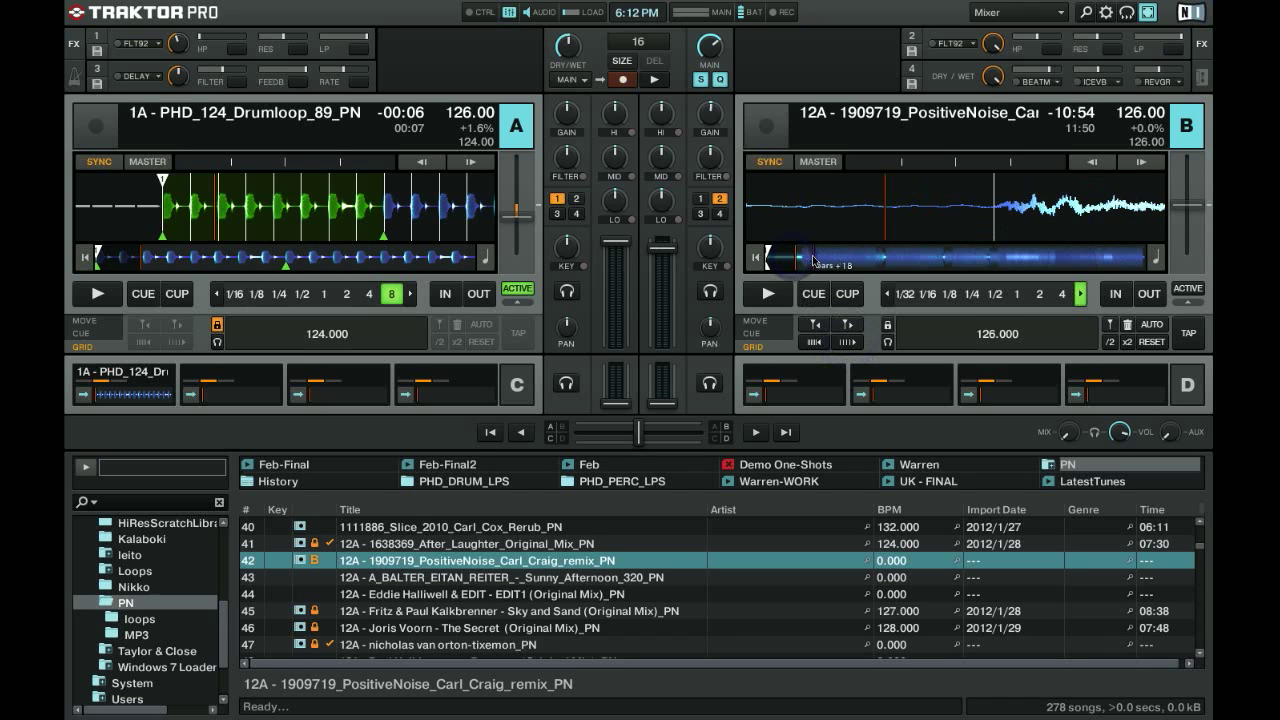
click(1100, 258)
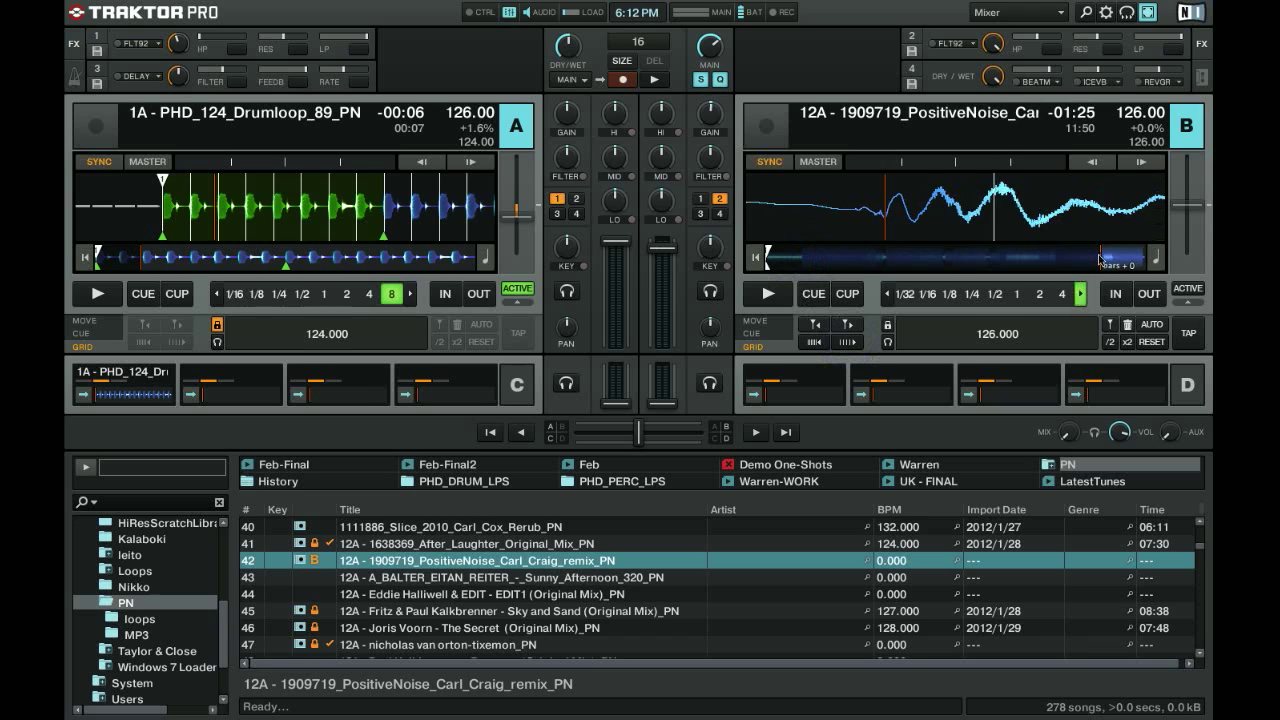
click(1125, 258)
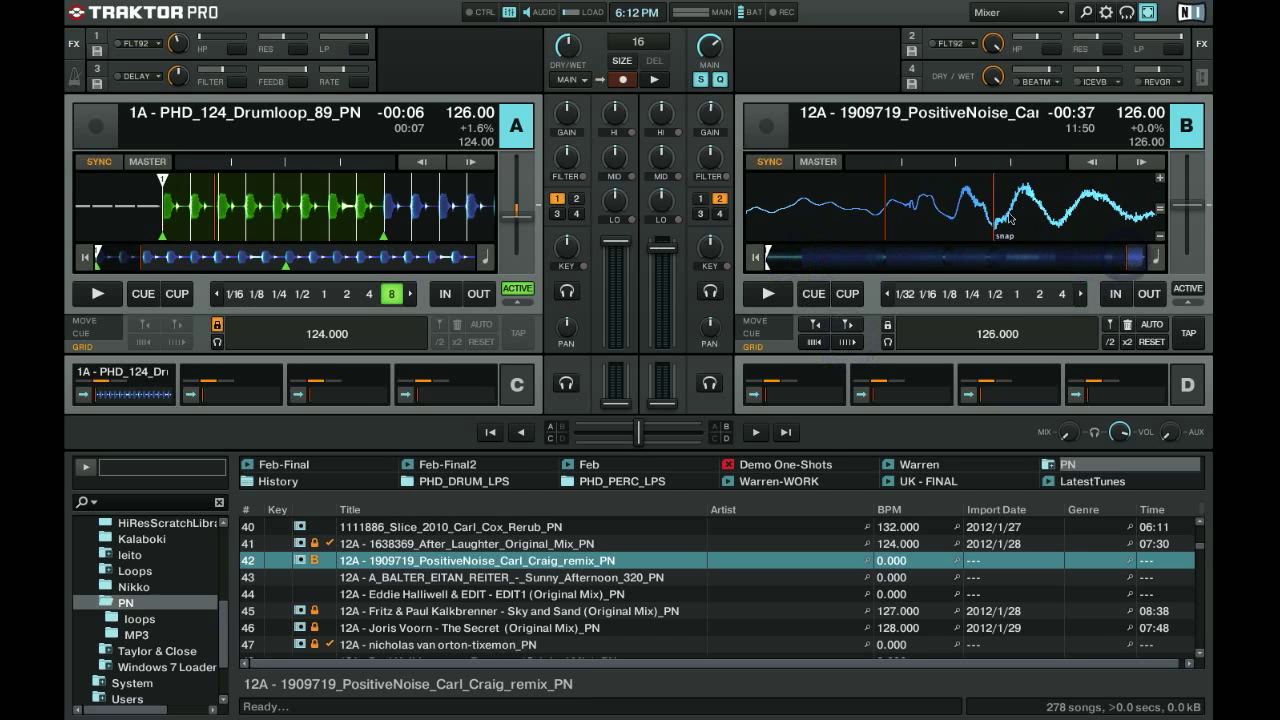
key(Right)
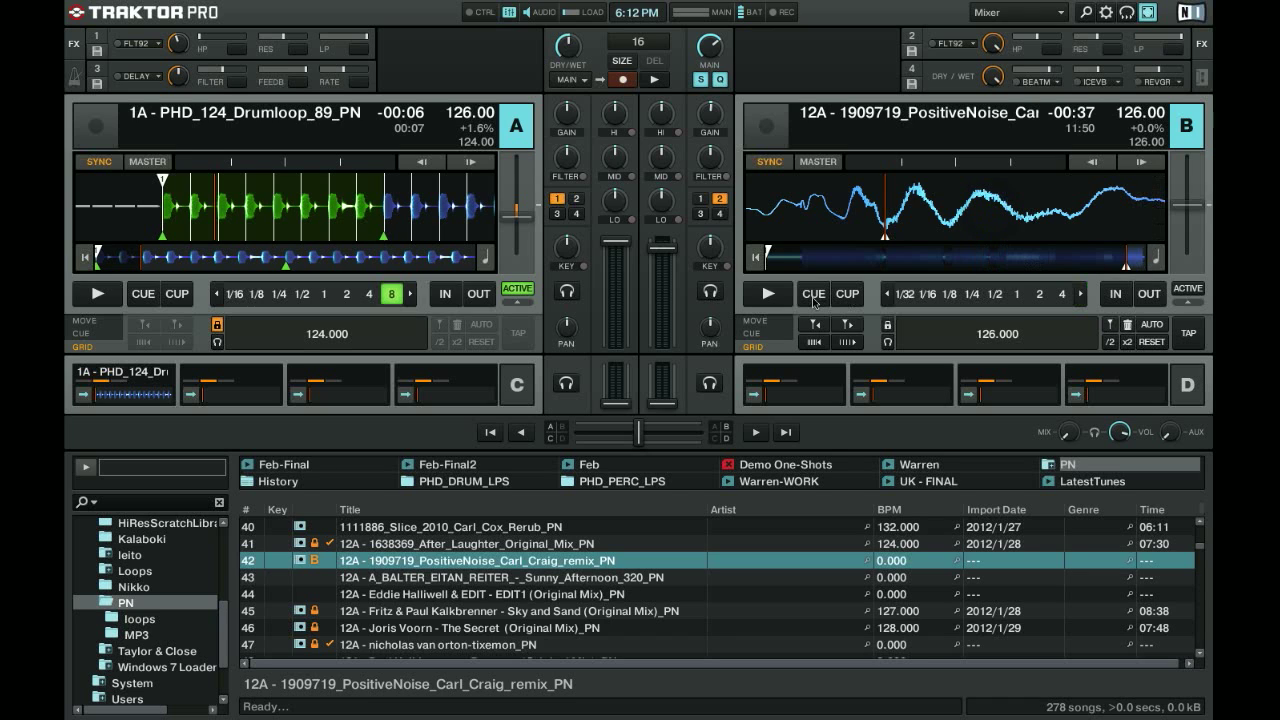
click(825, 258)
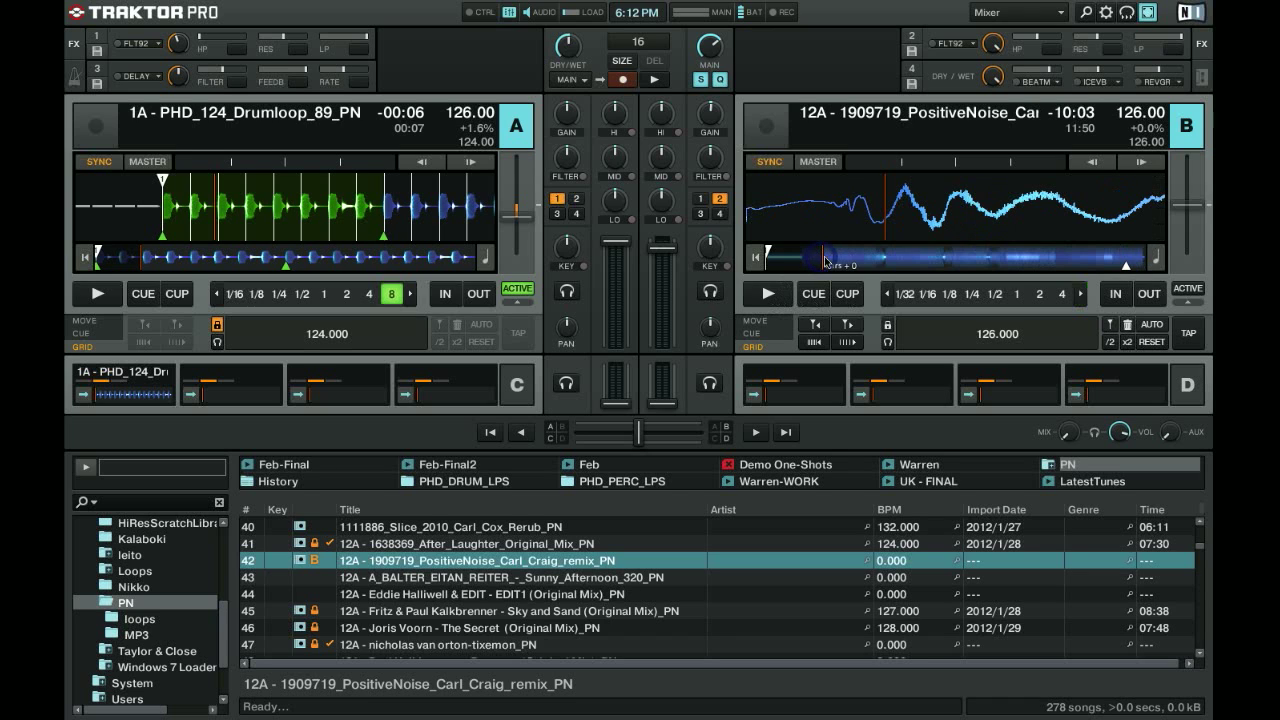
click(855, 258)
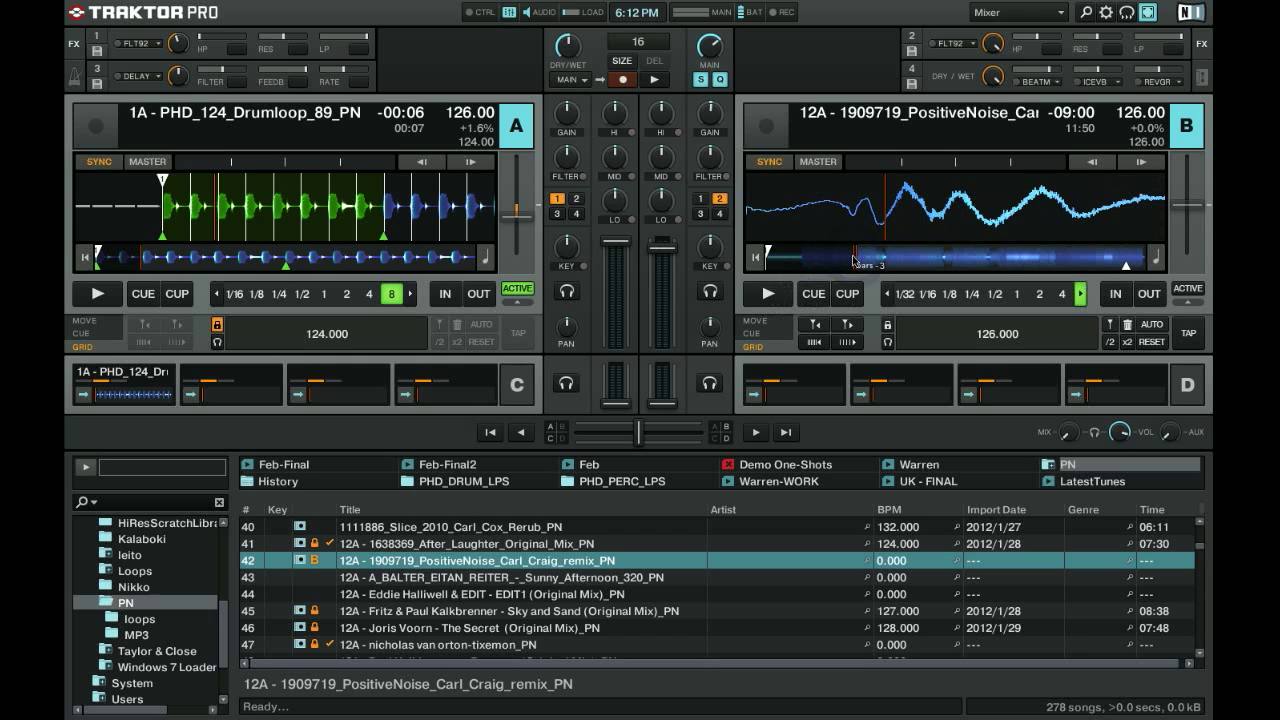
click(813, 258)
click(1000, 258)
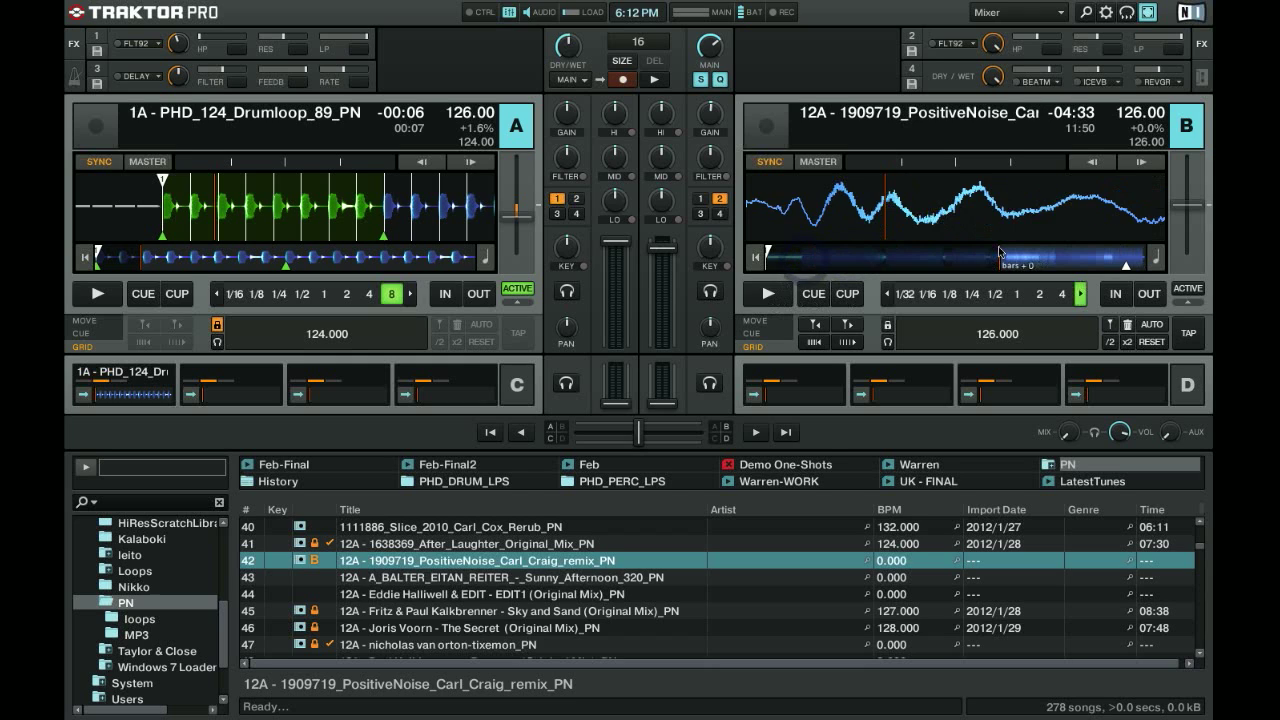
click(1089, 258)
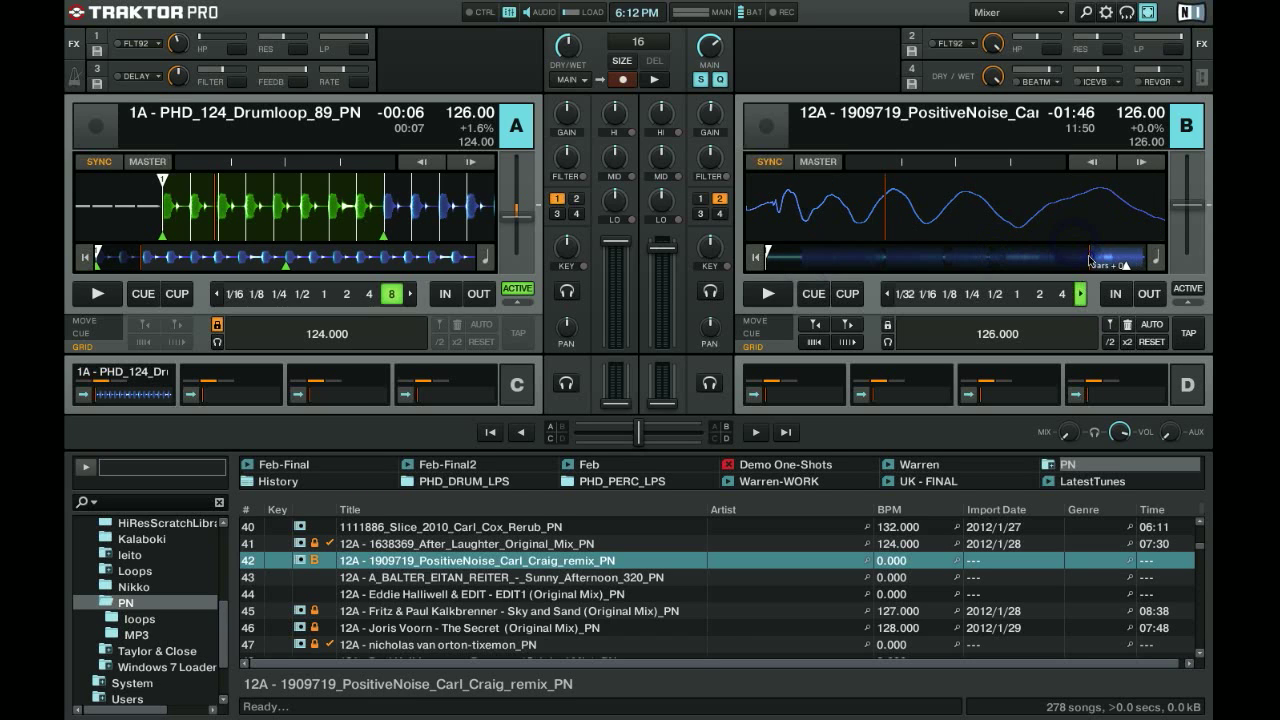
Try deck B's grid at 125.999 and 126.004 BPM, then settle back at 126.003 BPM
click(850, 342)
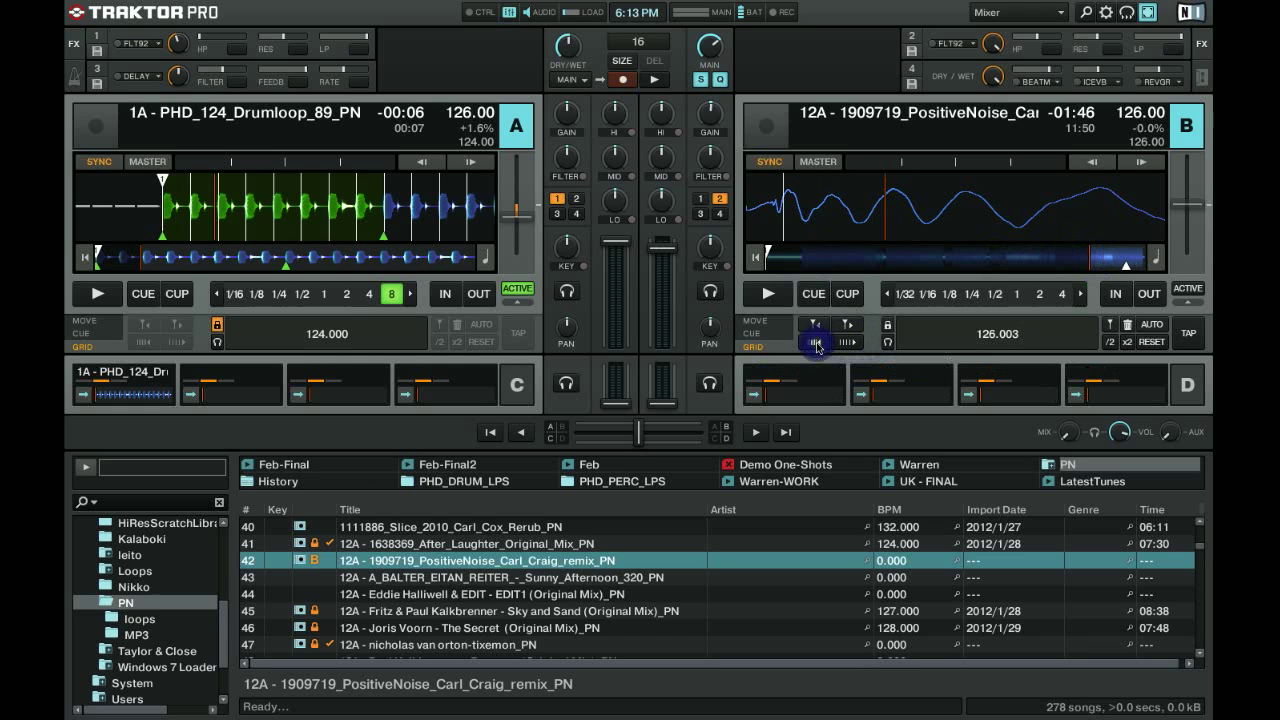
click(815, 343)
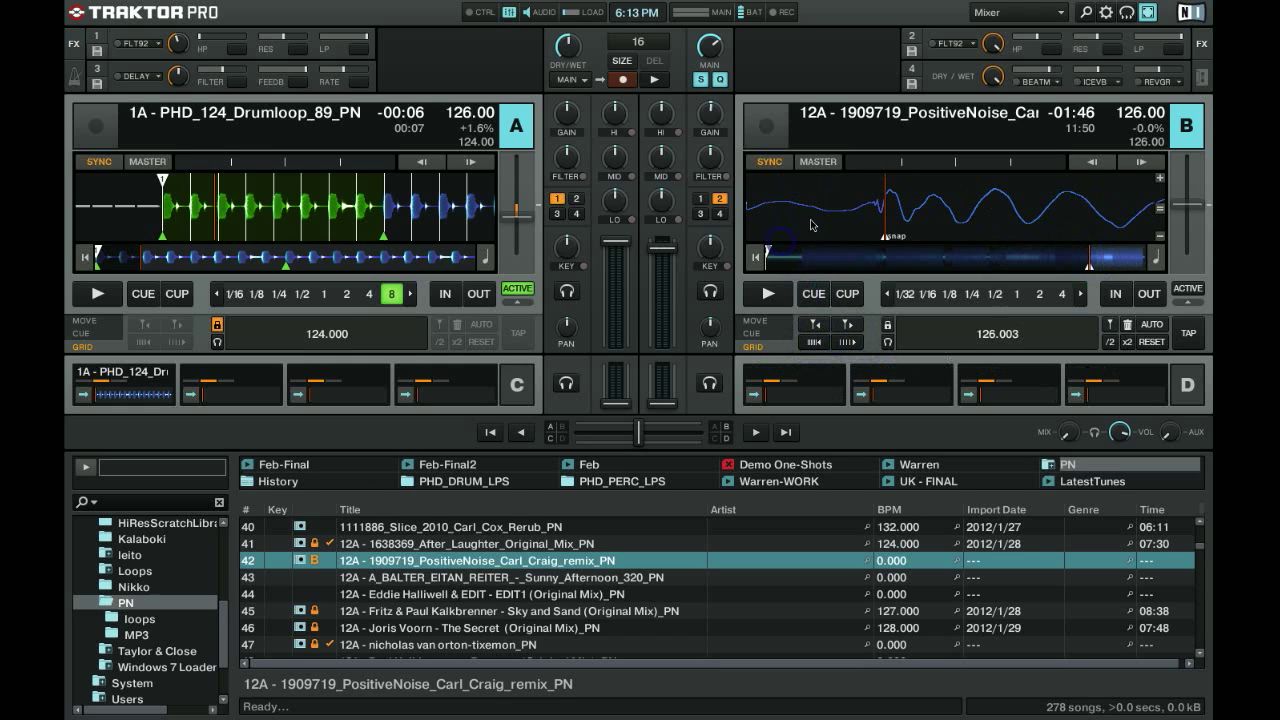
click(816, 342)
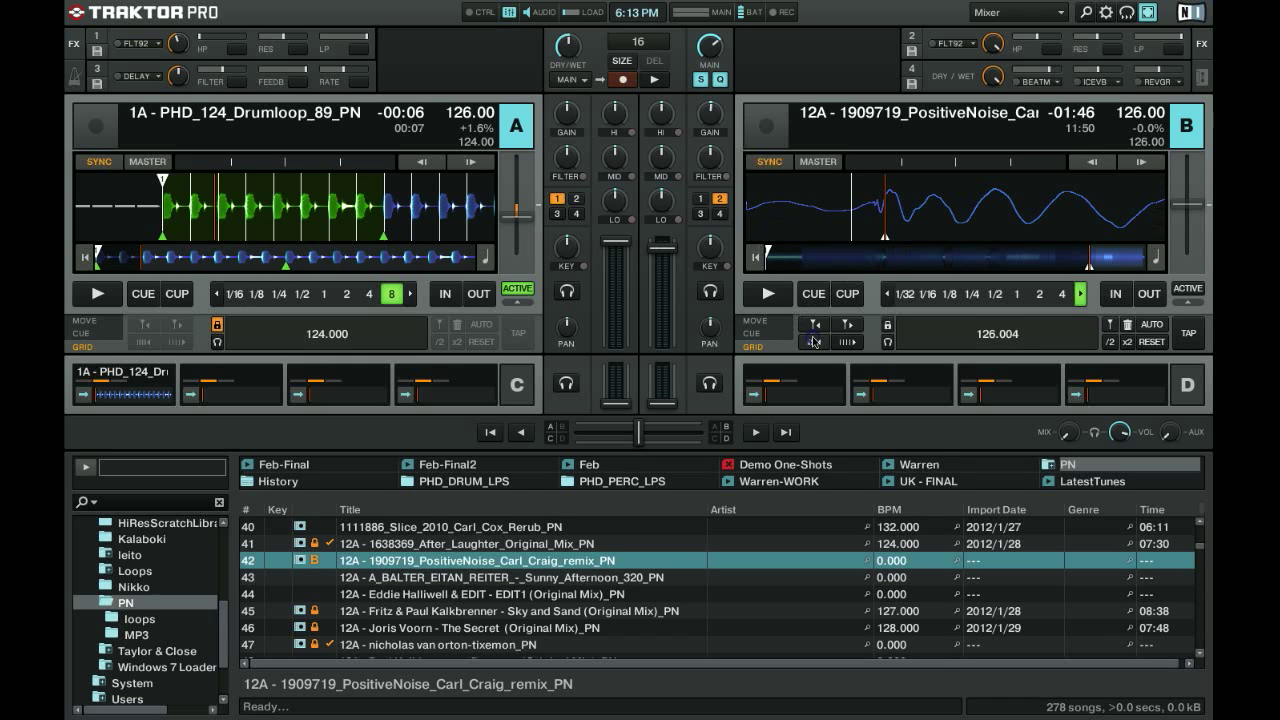
click(843, 342)
Play deck A's drum loop together with deck B, cued near the end of its track
click(99, 293)
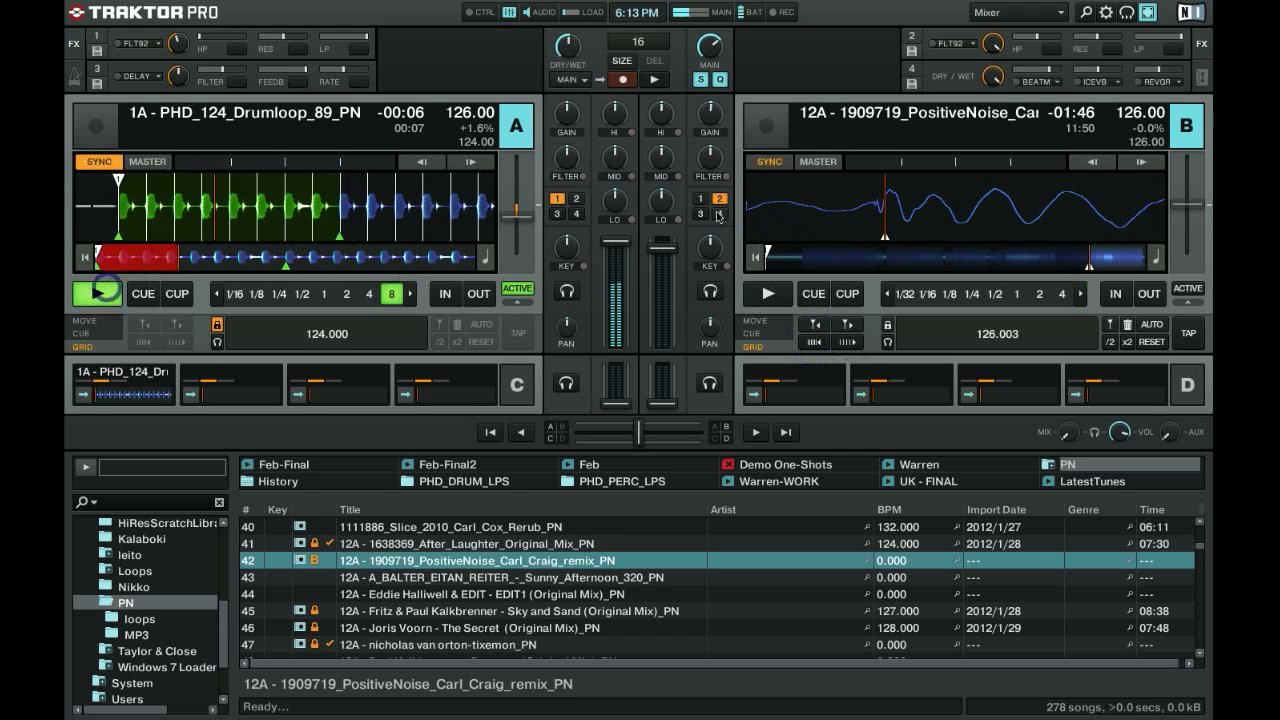
click(767, 293)
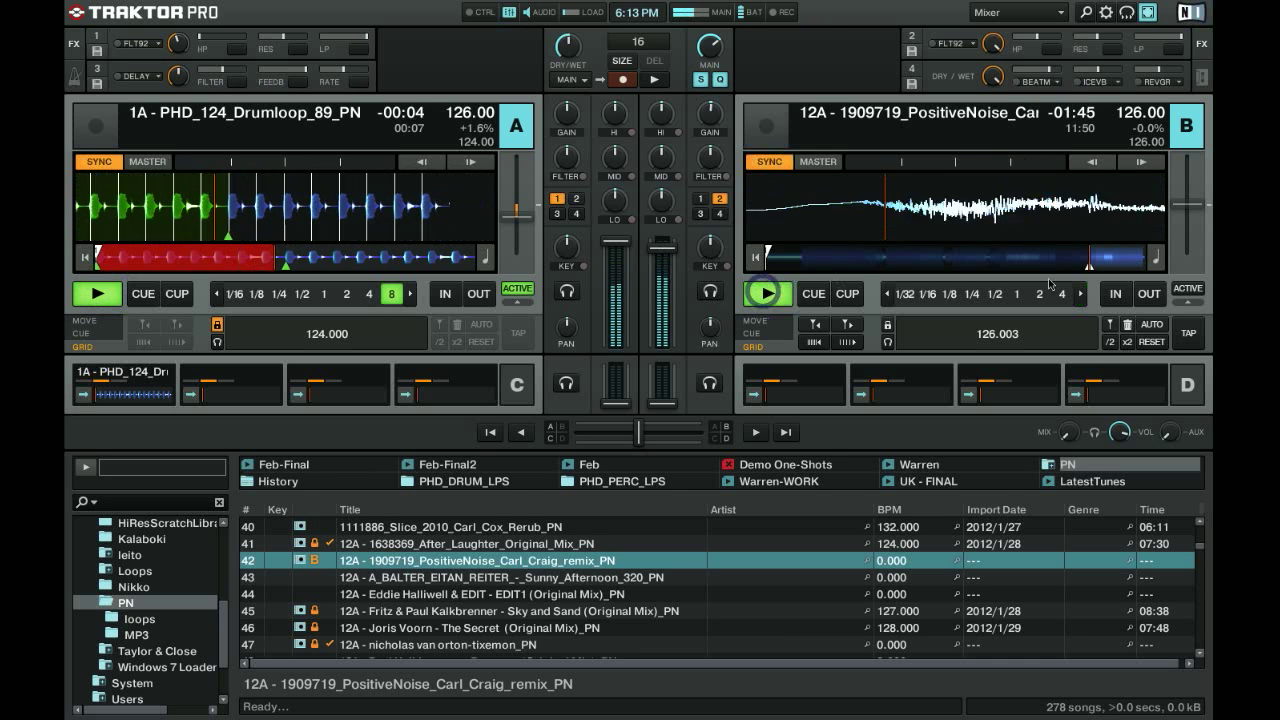
click(1116, 261)
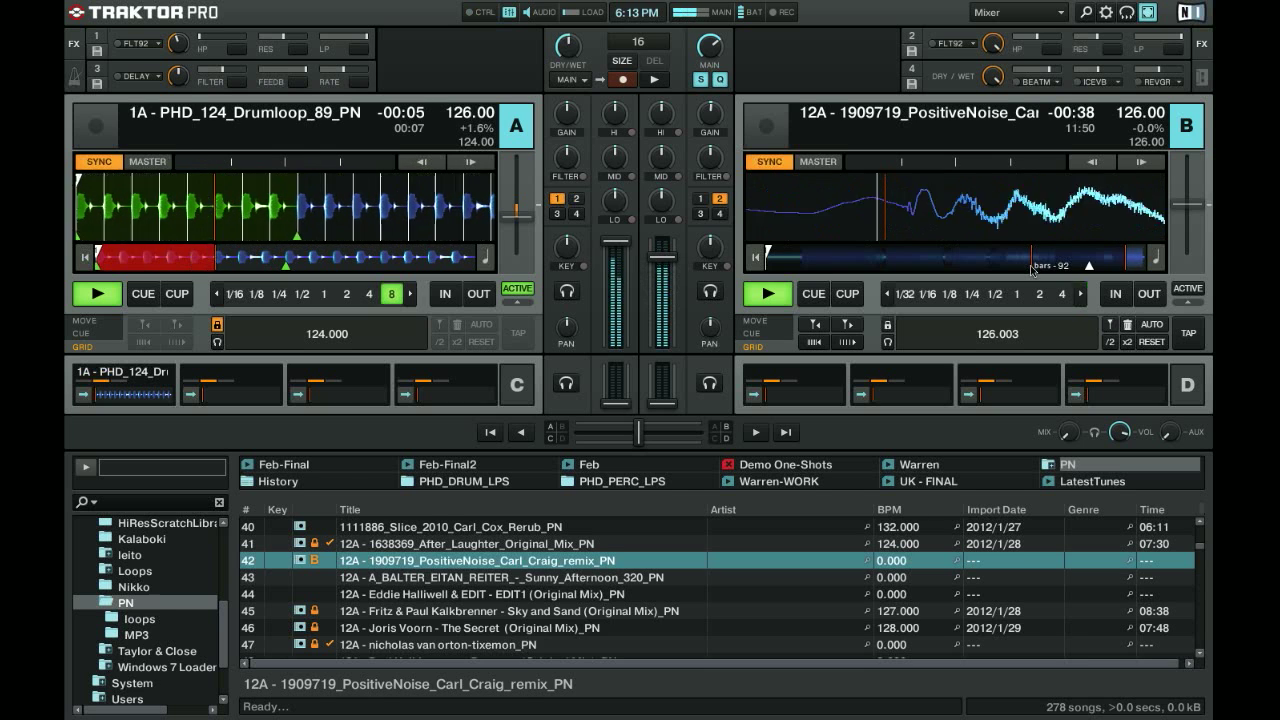
Nudge deck B's grid markers earlier and later by ear, then lock deck B's beat grid
click(815, 327)
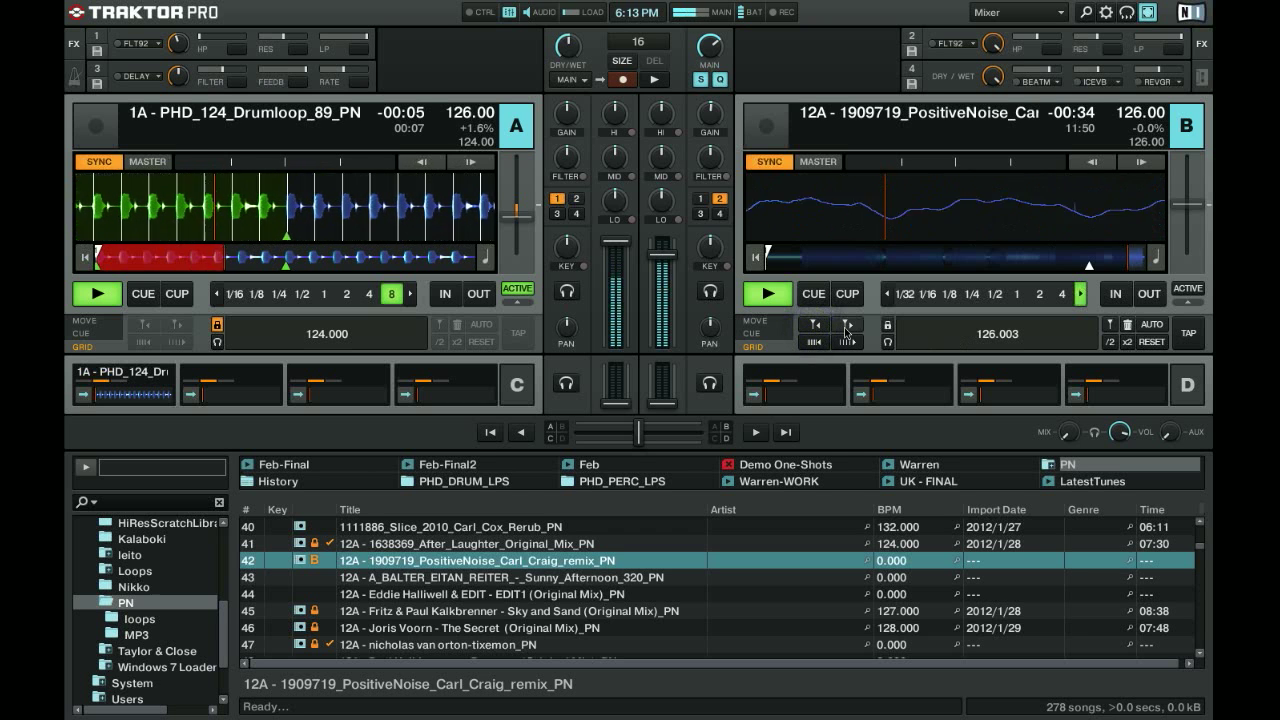
click(845, 327)
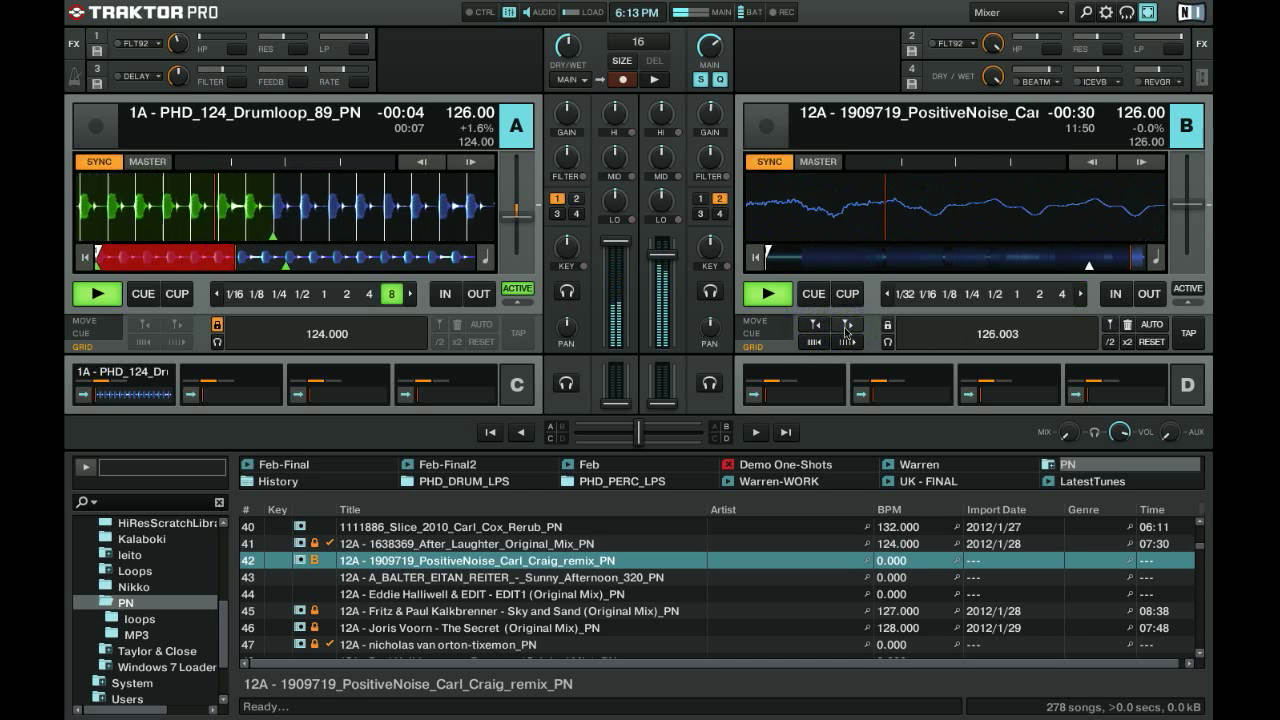
click(845, 327)
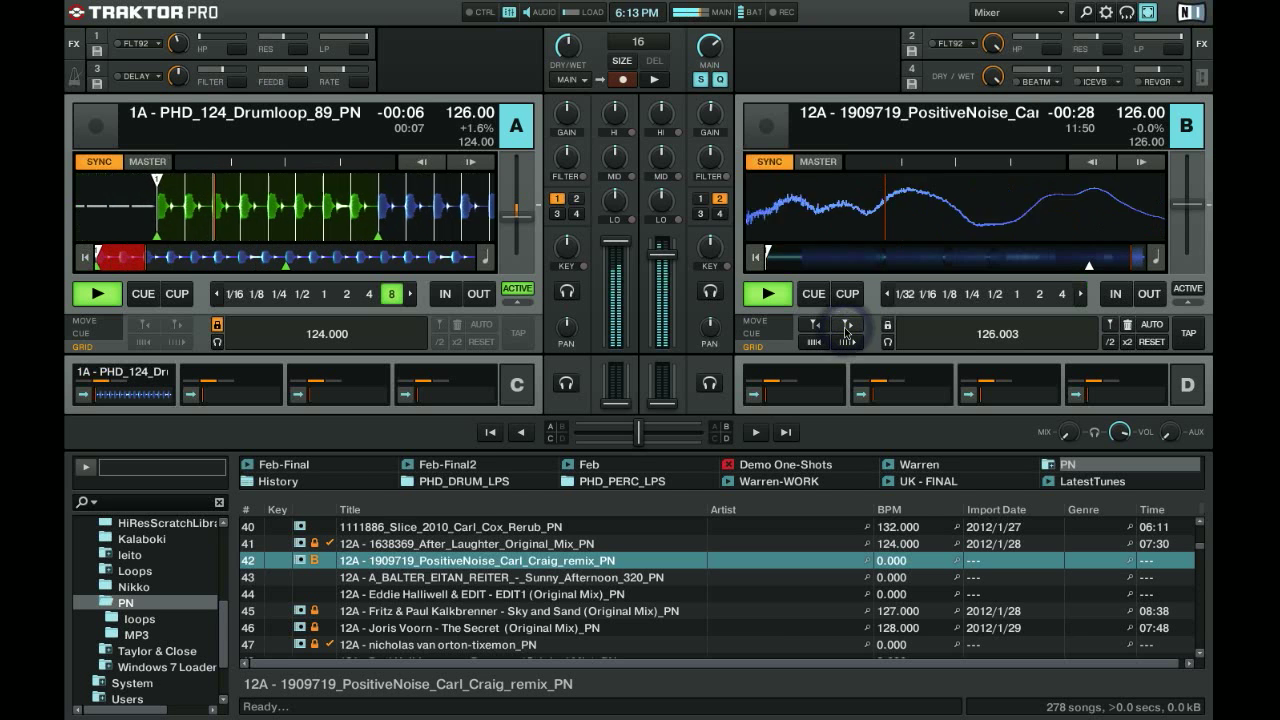
click(816, 326)
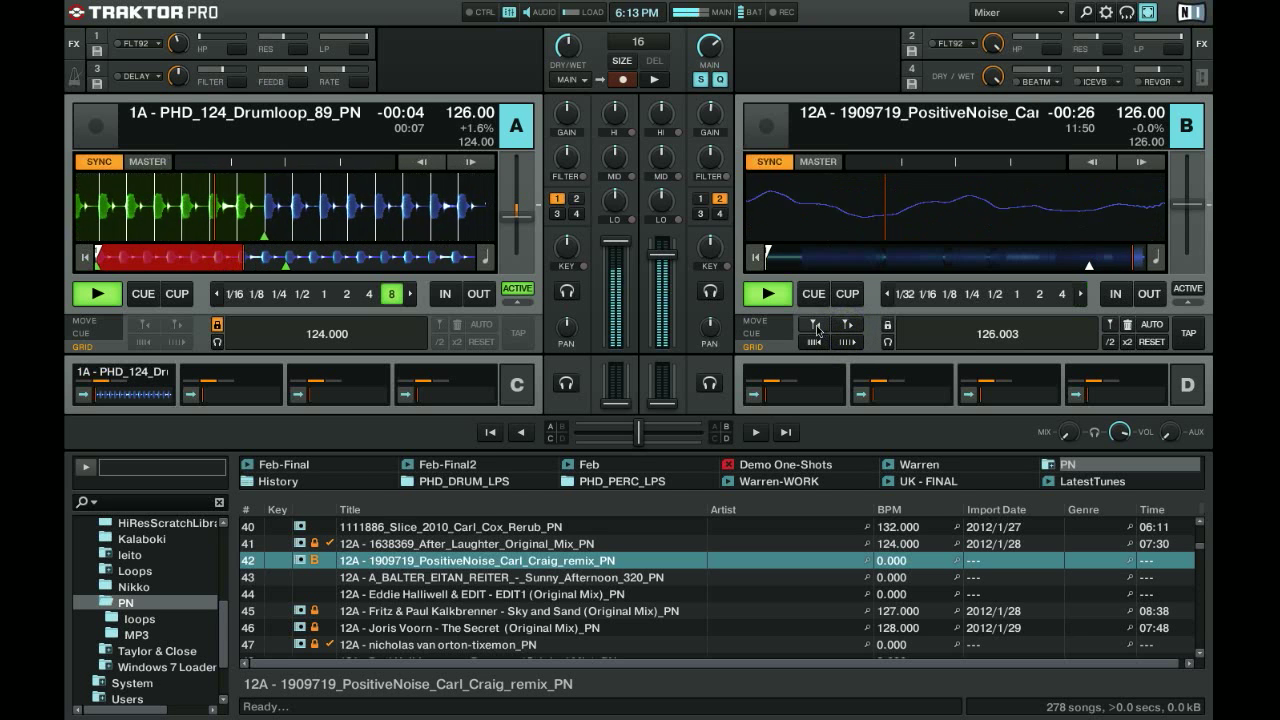
click(816, 327)
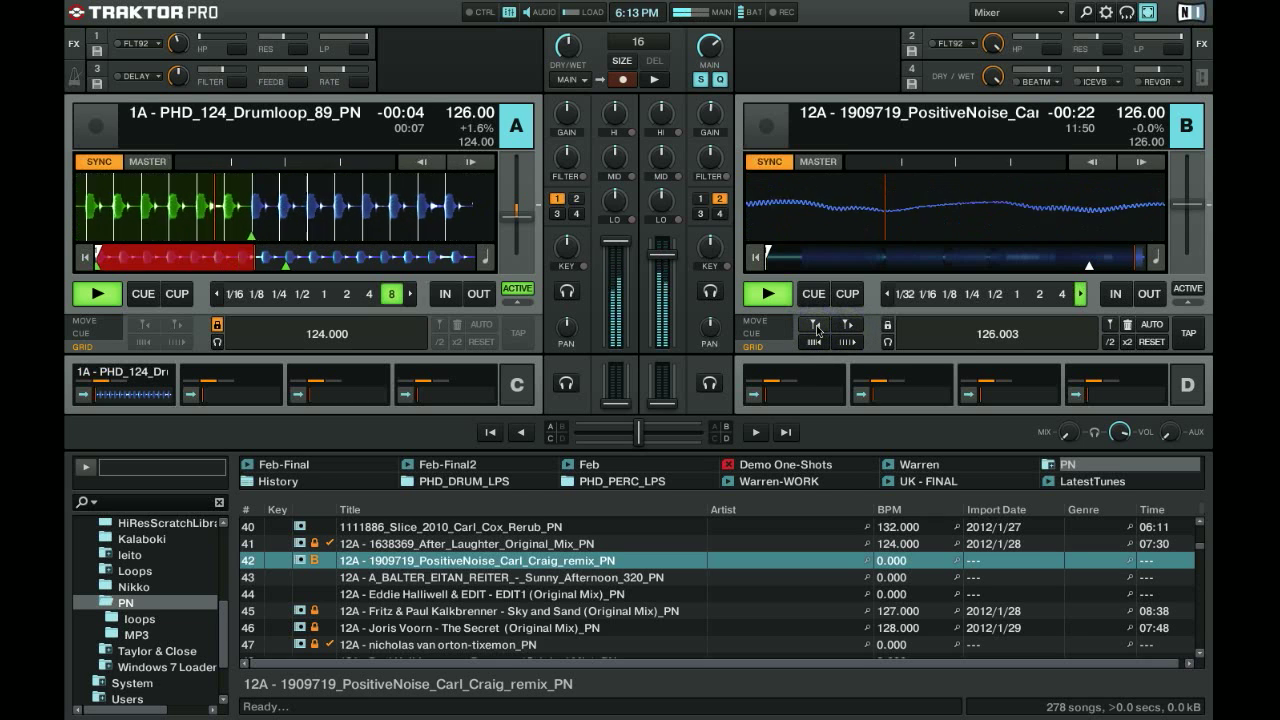
click(816, 327)
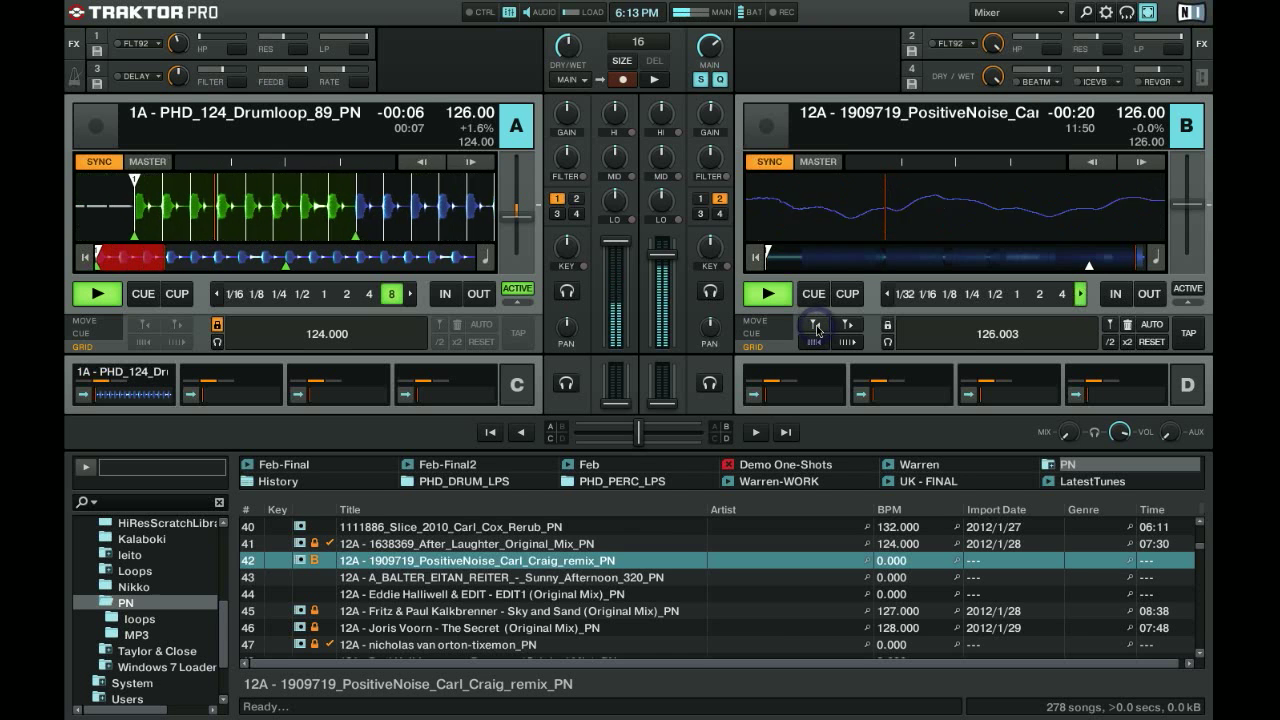
click(847, 326)
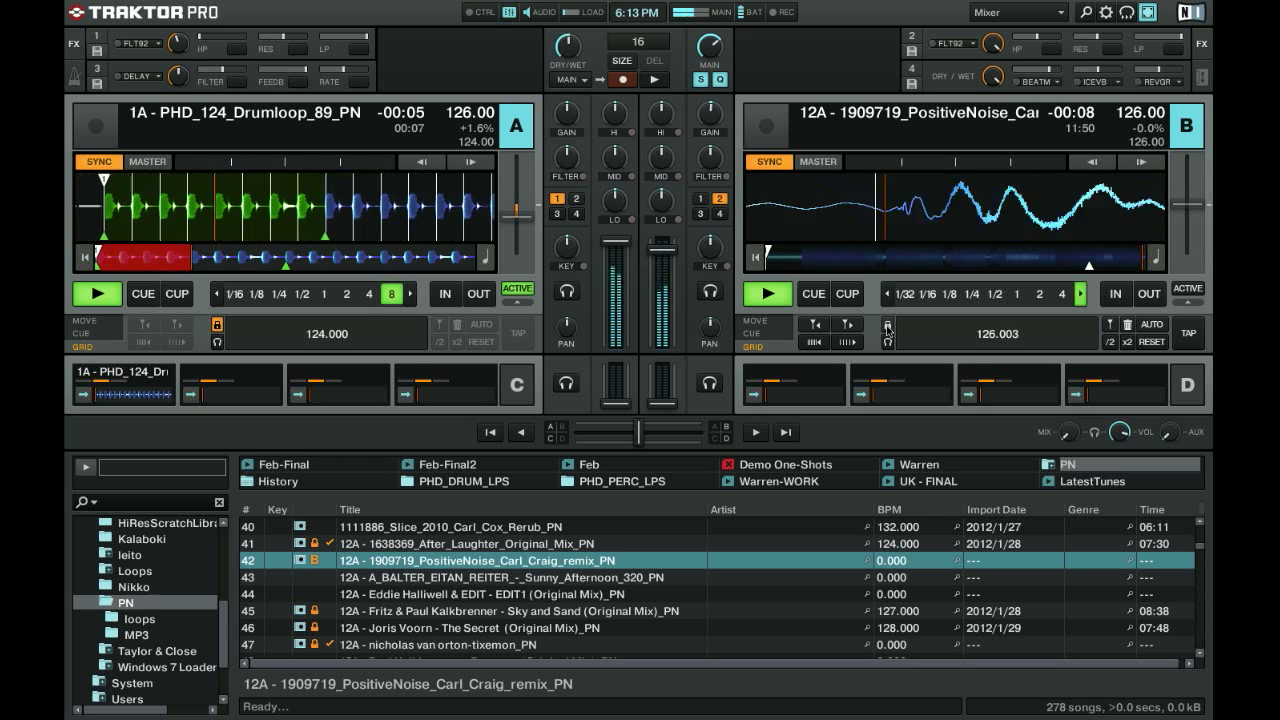
click(888, 329)
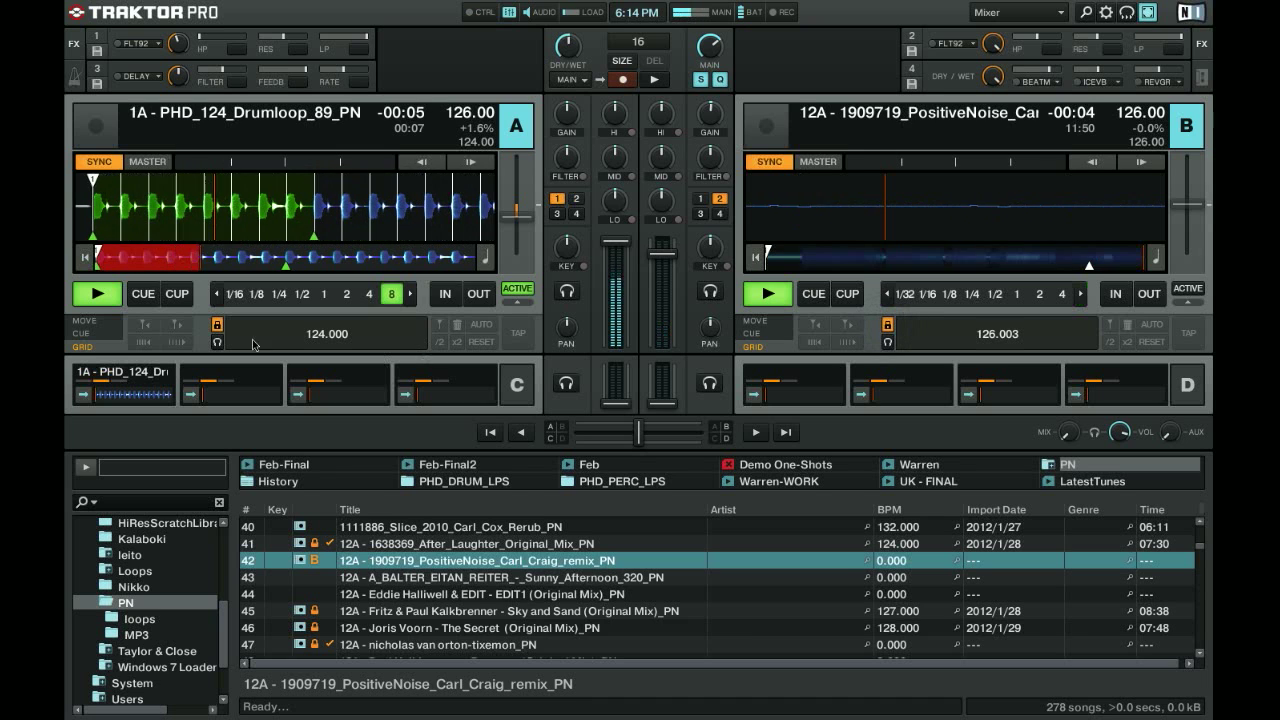
Stop deck A's drum loop, return it to the start, and cue deck B mid-track
click(97, 291)
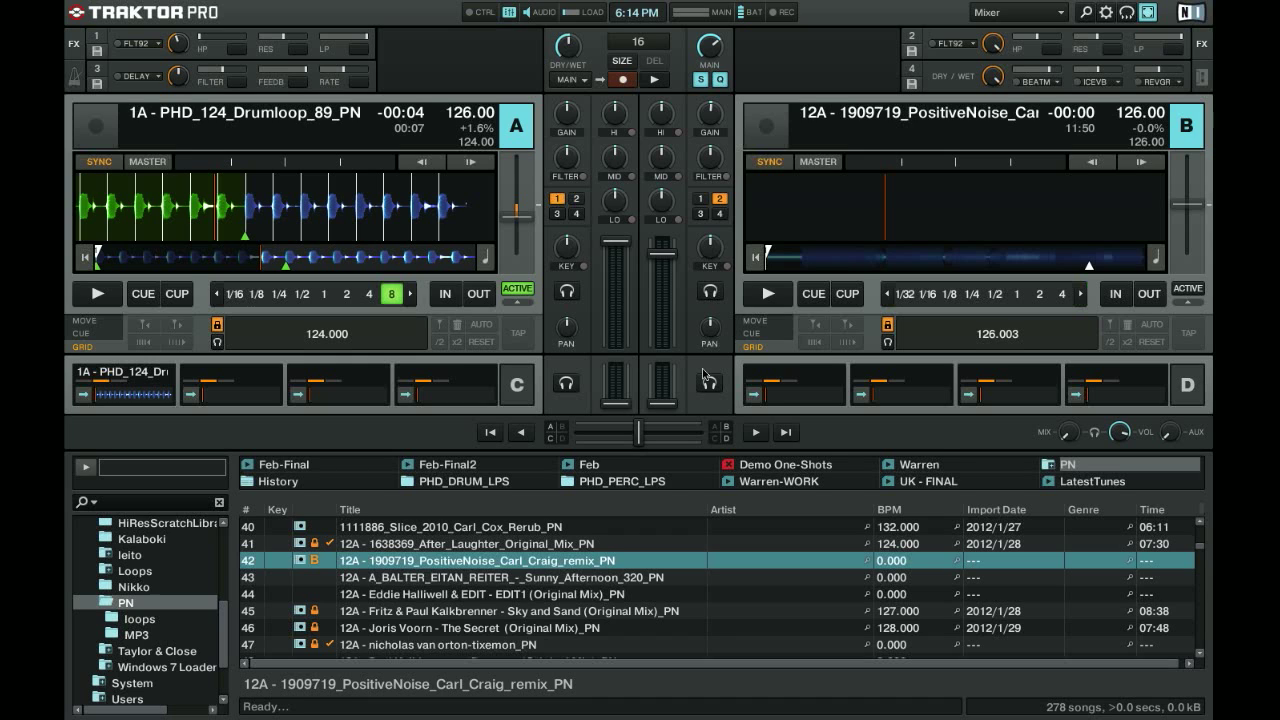
mouse_move(295, 213)
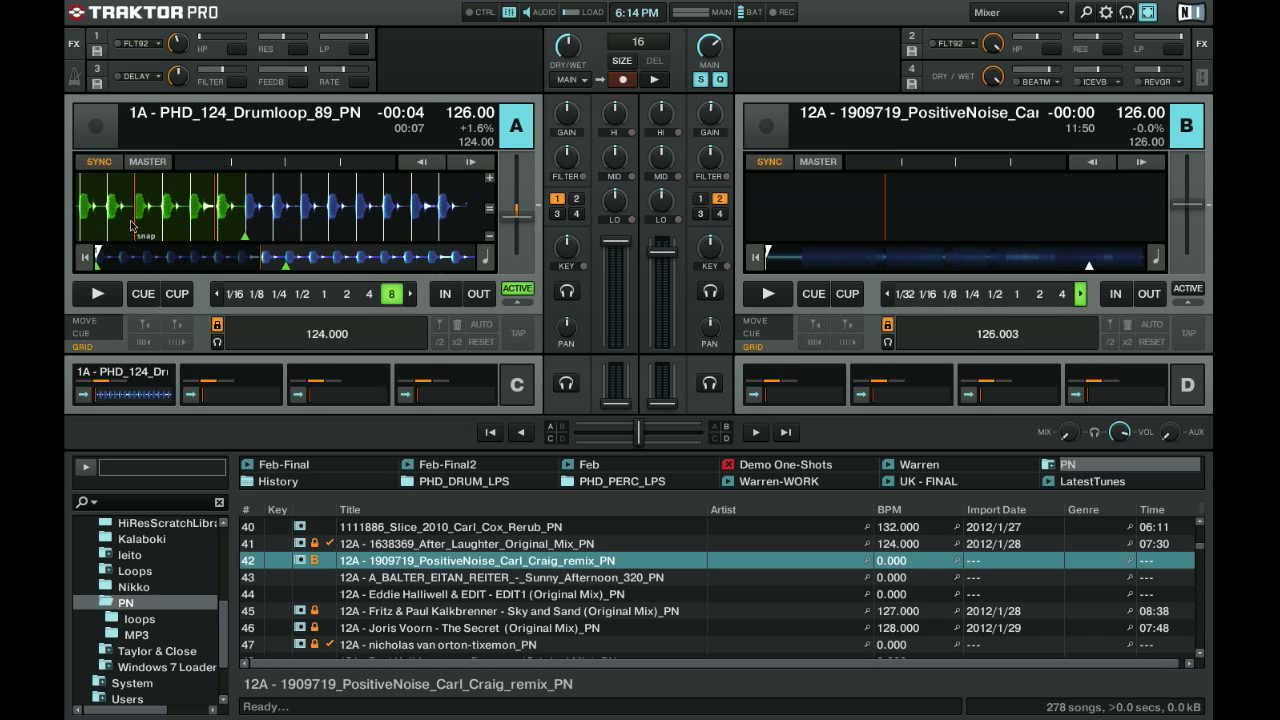
click(99, 262)
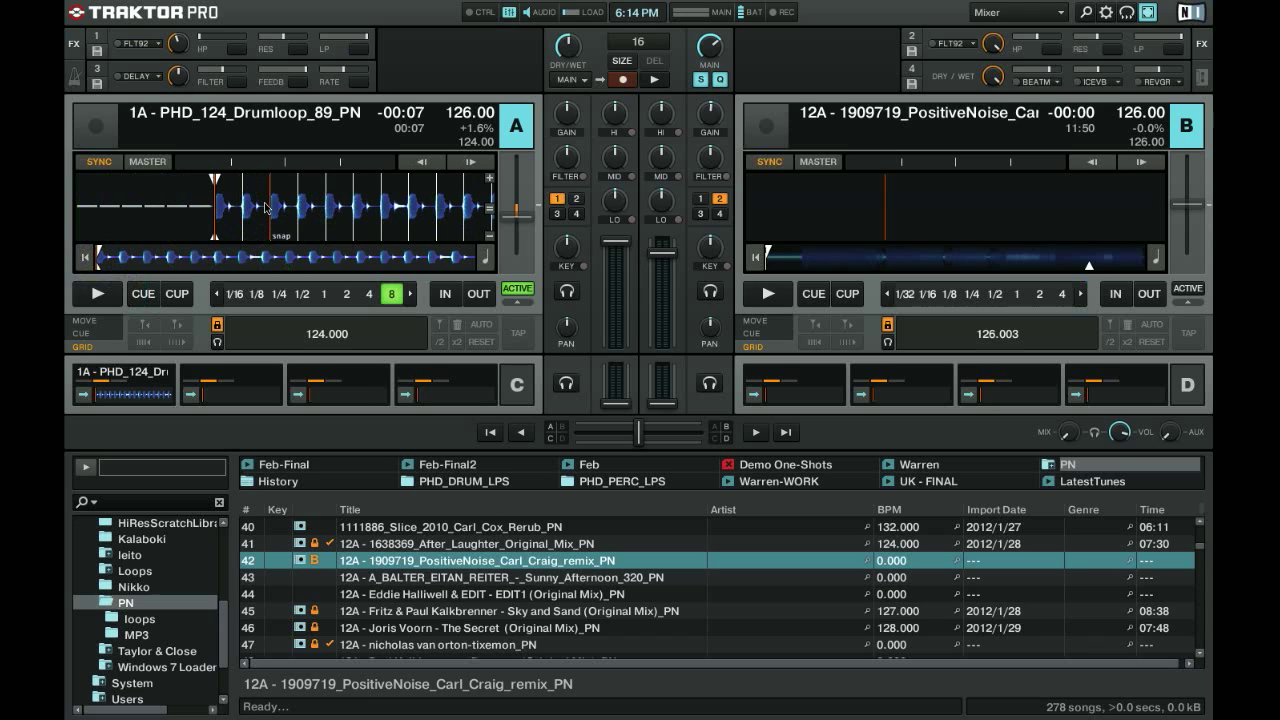
mouse_move(364, 381)
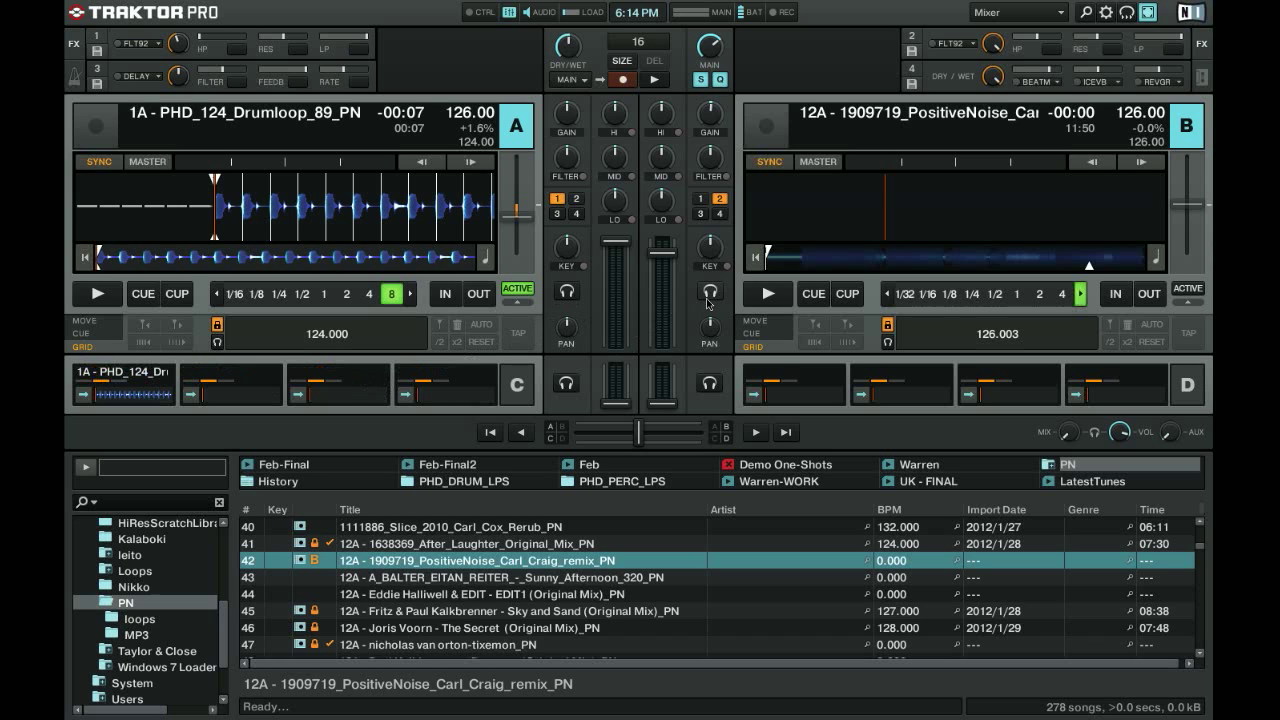
click(911, 272)
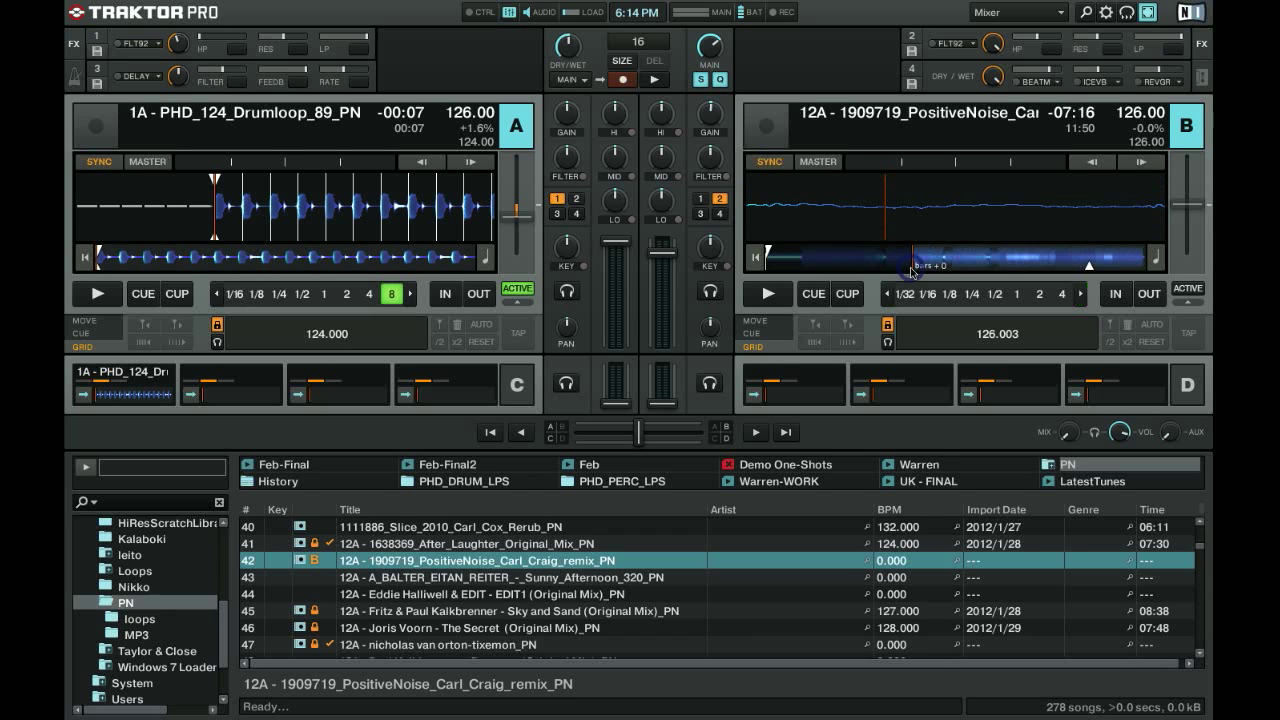